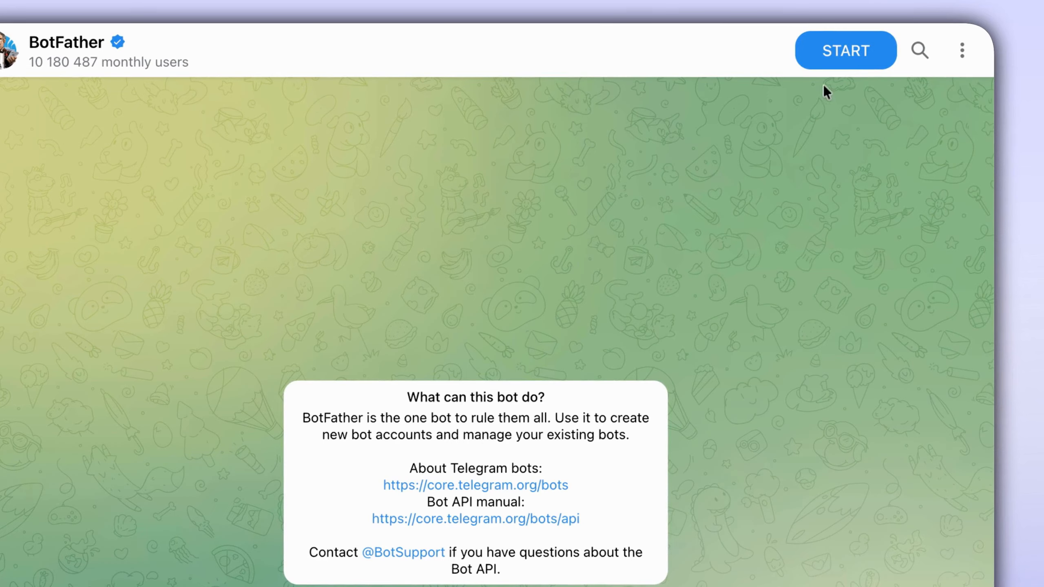
Start the BotFather chat and send the /newbot command to request a new bot
click(844, 65)
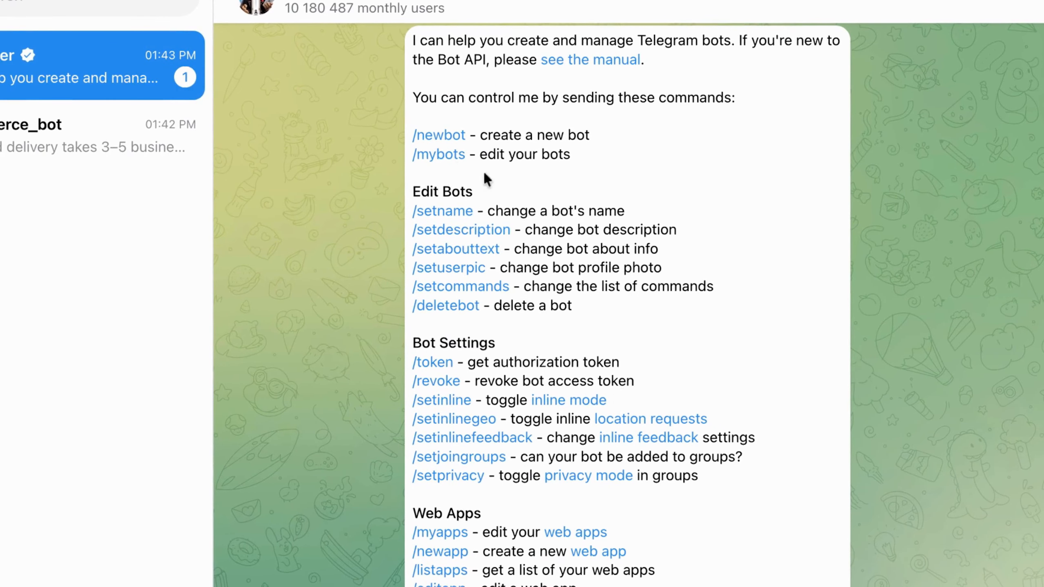
double_click(469, 137)
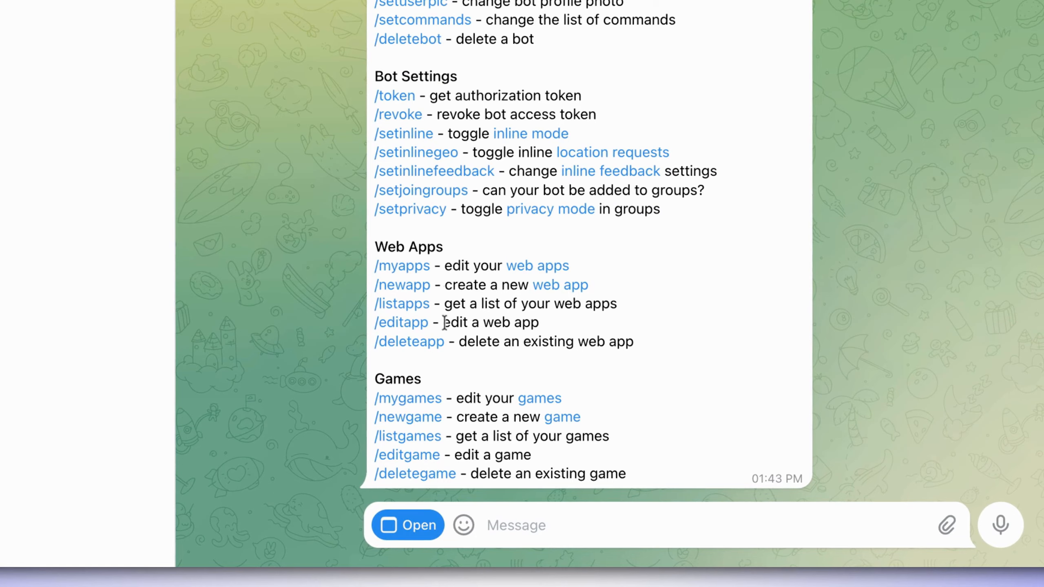
click(524, 525)
text(/newbot)
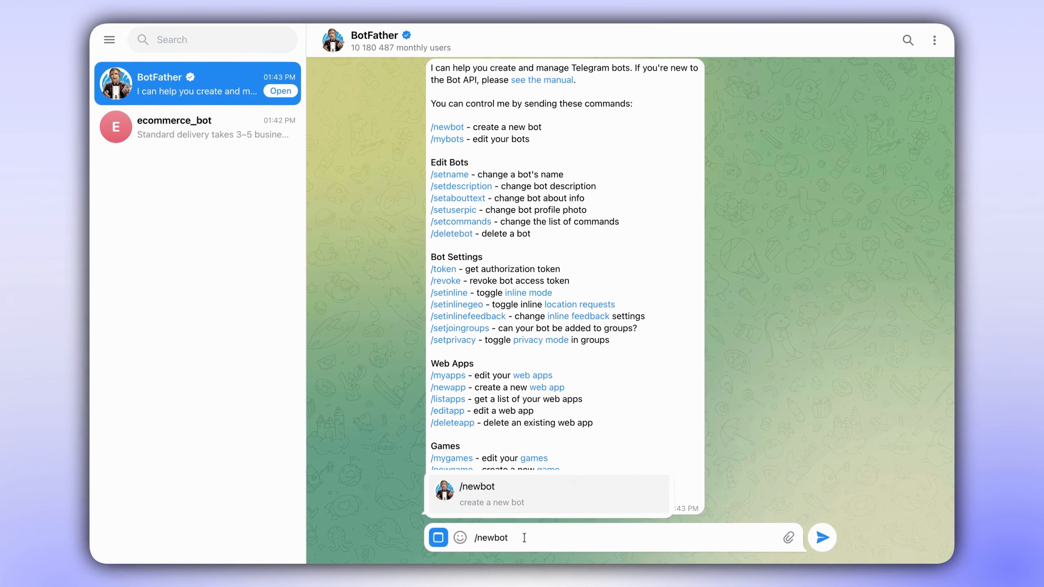
key(Return)
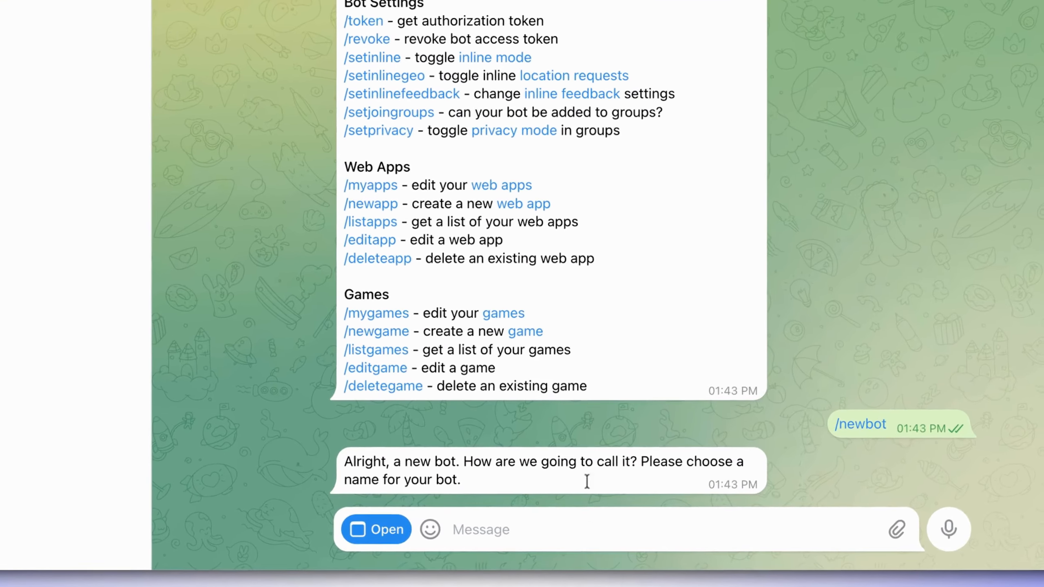
Name the new bot UrbanStep and give it the username Urabanstep_aibot
text(UrbanStep)
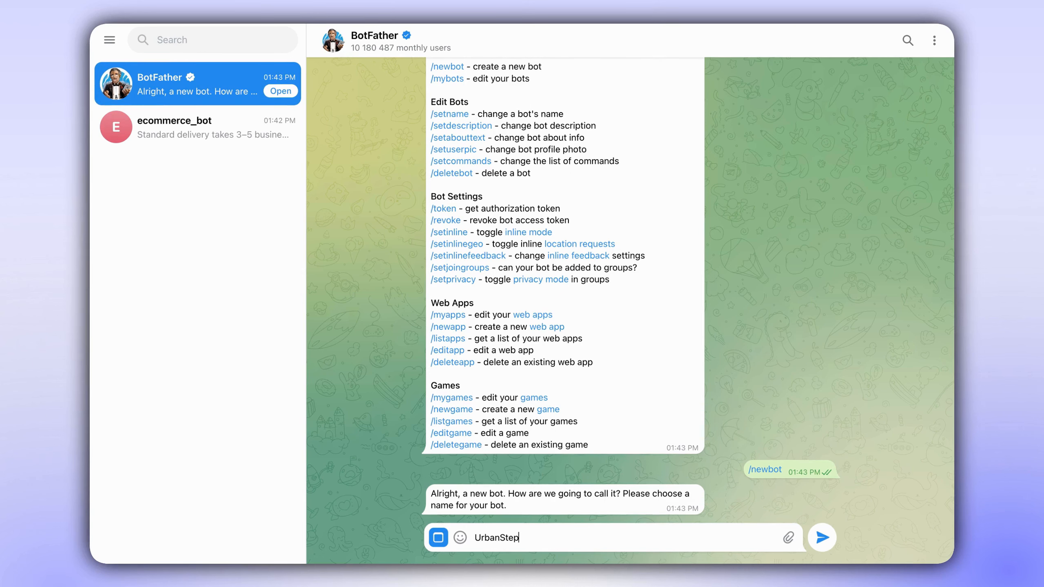
key(Return)
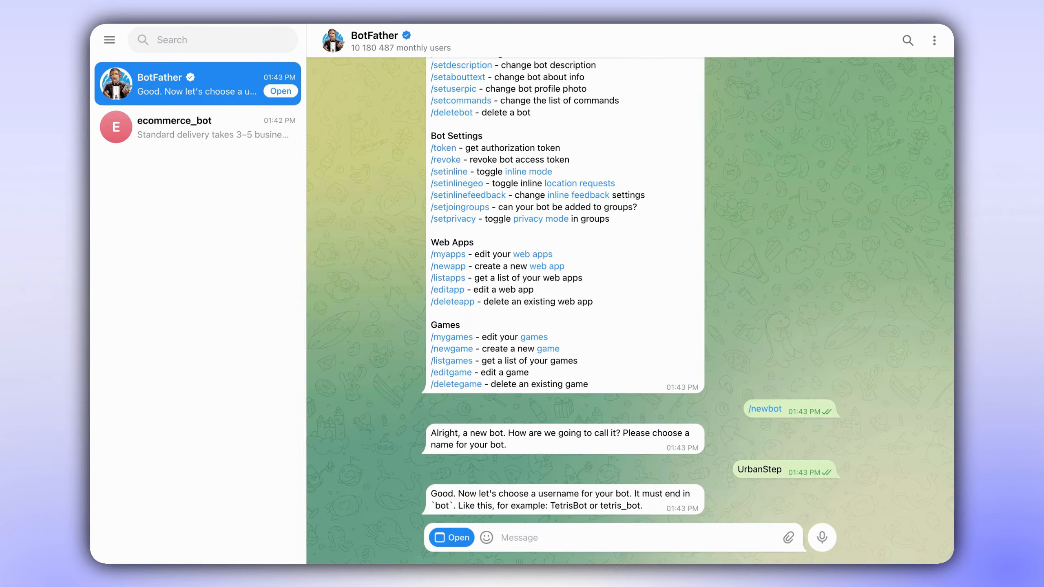
text(Urabanstep_aibot)
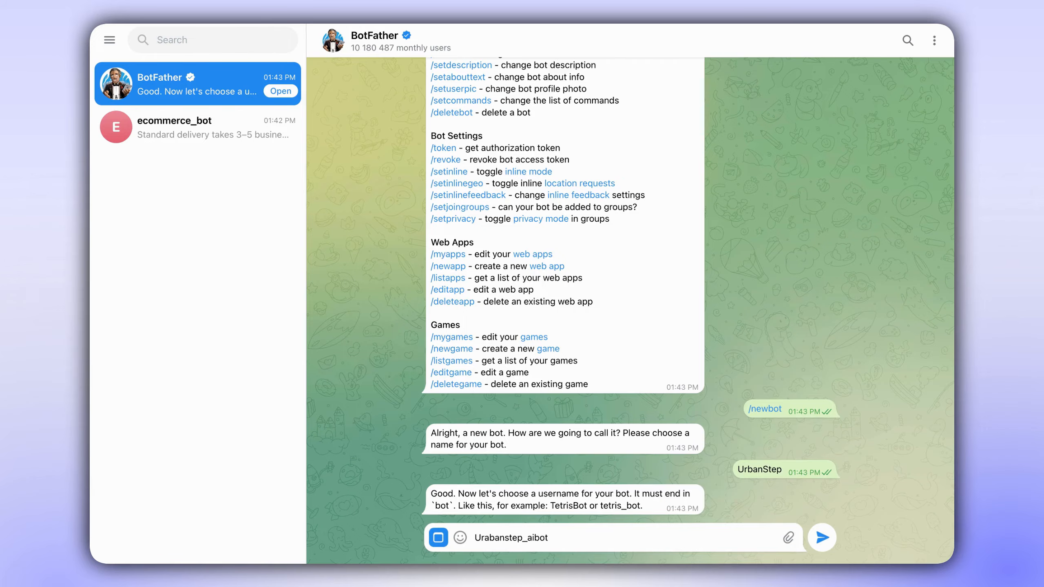
key(Return)
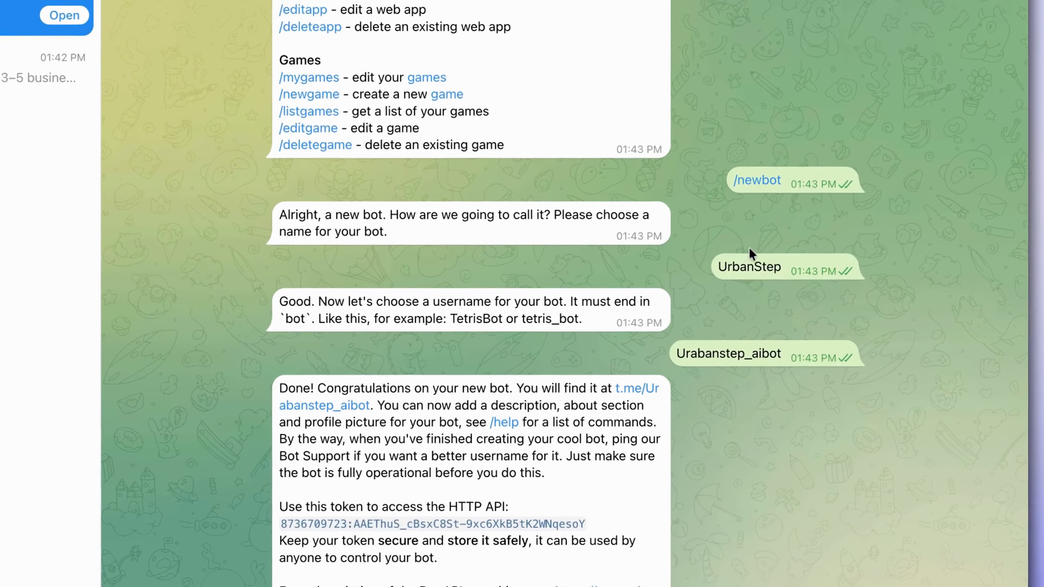
double_click(760, 266)
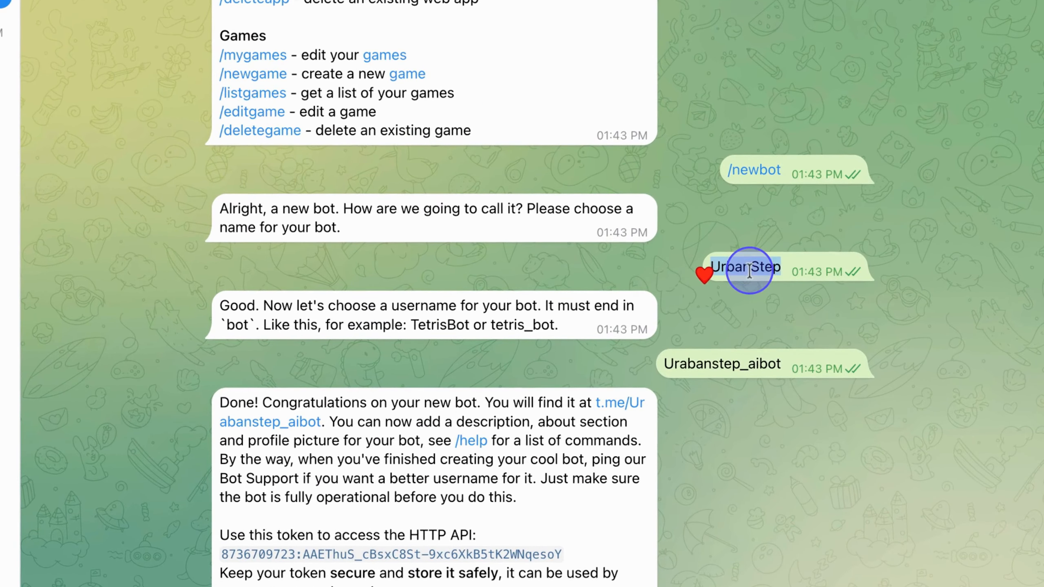
drag(663, 364, 781, 363)
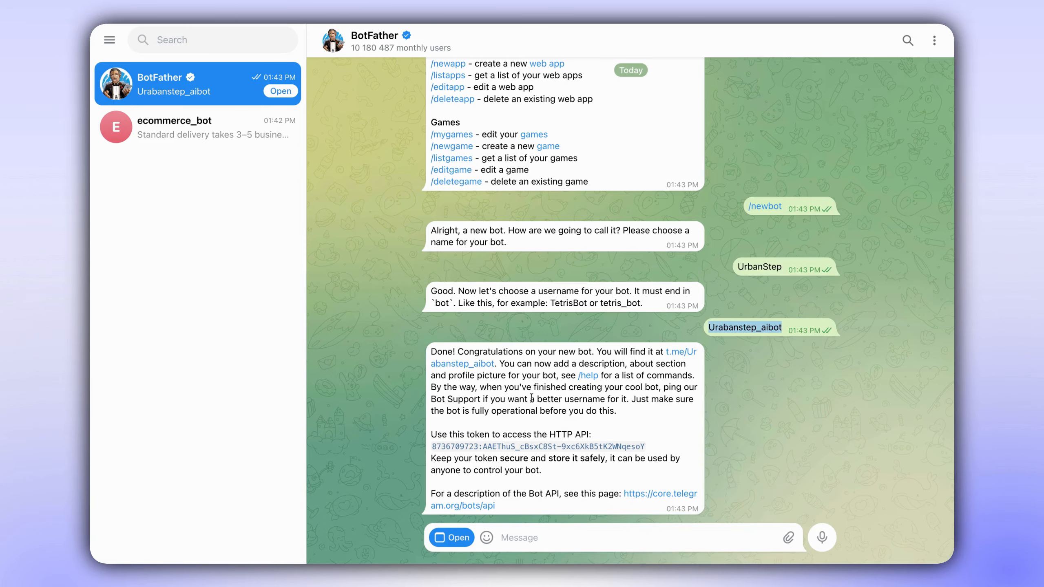
Copy the new bot's HTTP API token and paste it into the Access Token tab of the UrbanStep FAQ document in Google Docs
mouse_move(552, 447)
mouse_down()
mouse_move(649, 448)
mouse_move(396, 445)
mouse_up()
key(super+c)
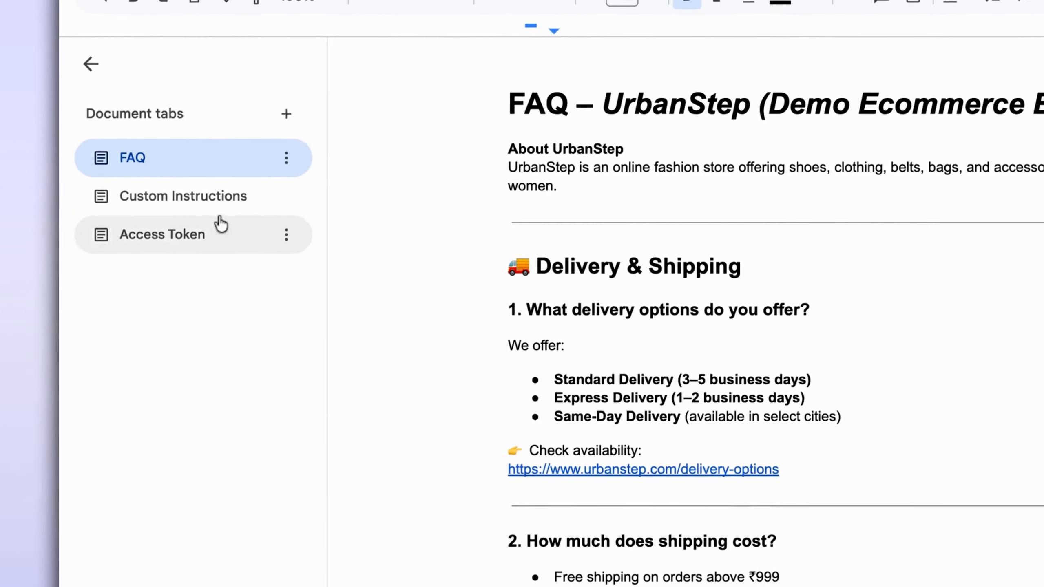
click(221, 224)
key(super+v)
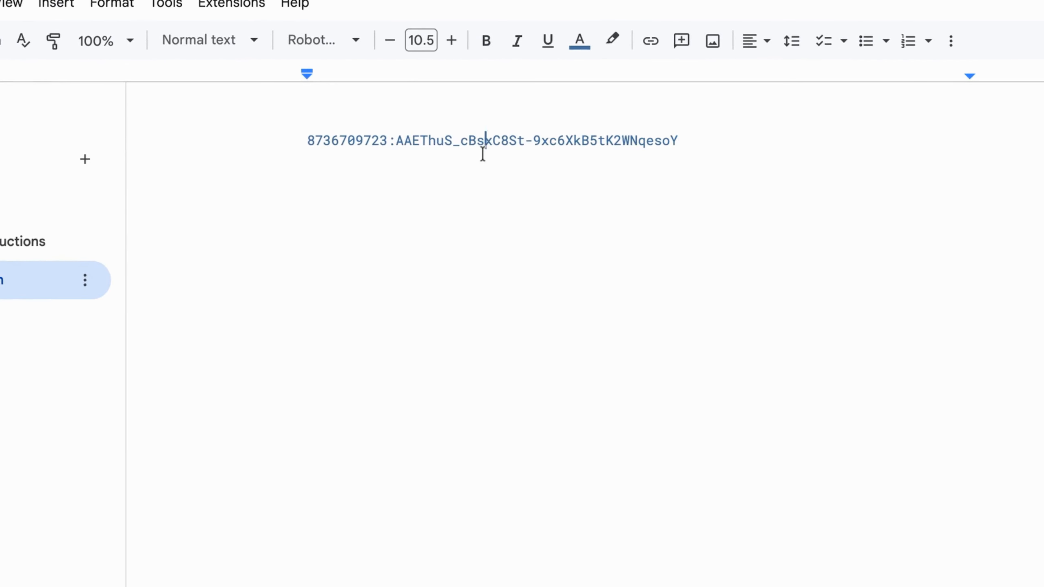
triple_click(483, 154)
click(657, 240)
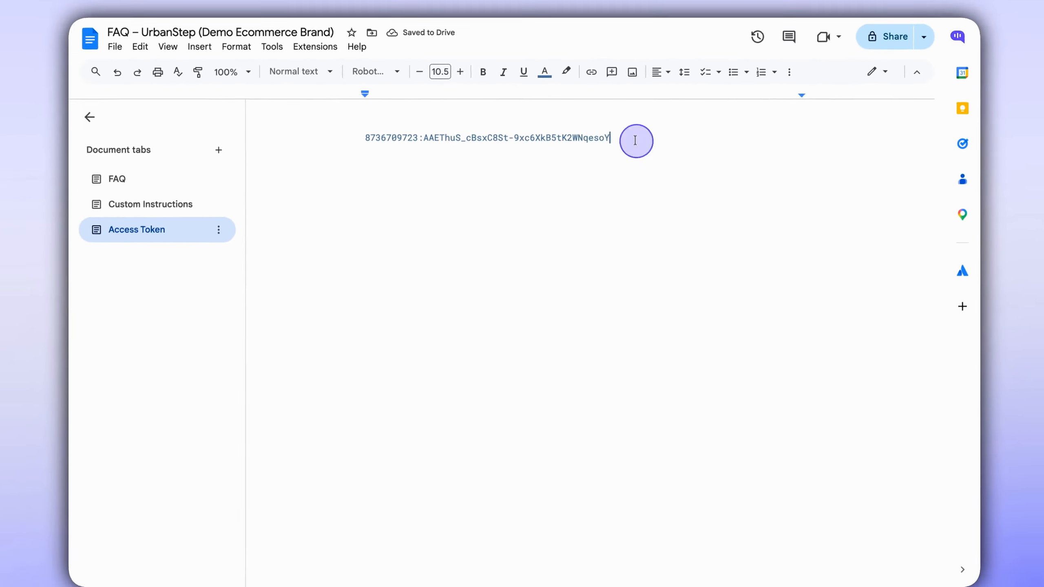
key(Return)
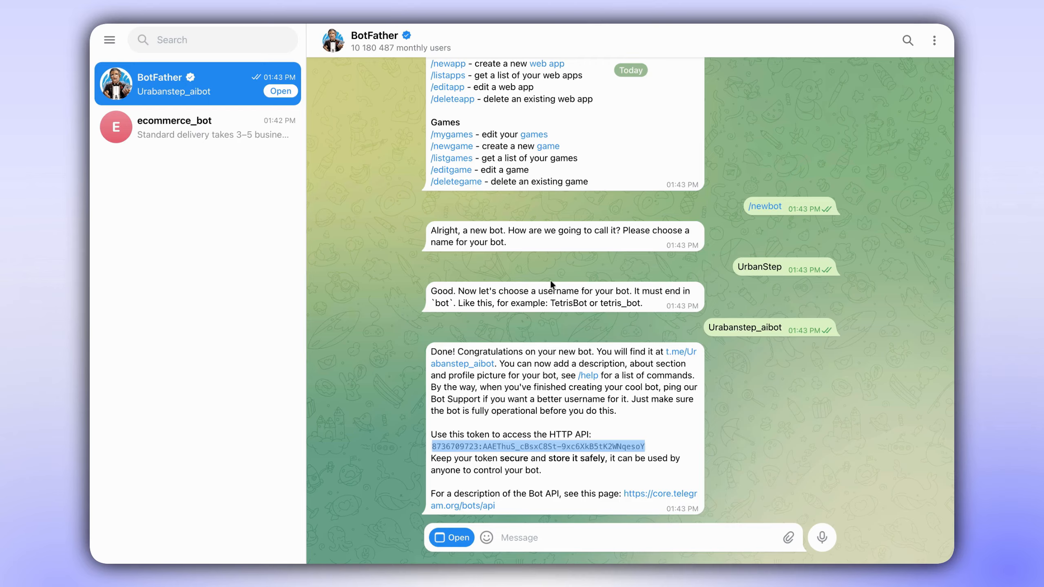
In Telegram, open the new UrbanStep bot's chat from BotFather's link, start it, and send the messages "Hi" and "how are you"
click(681, 352)
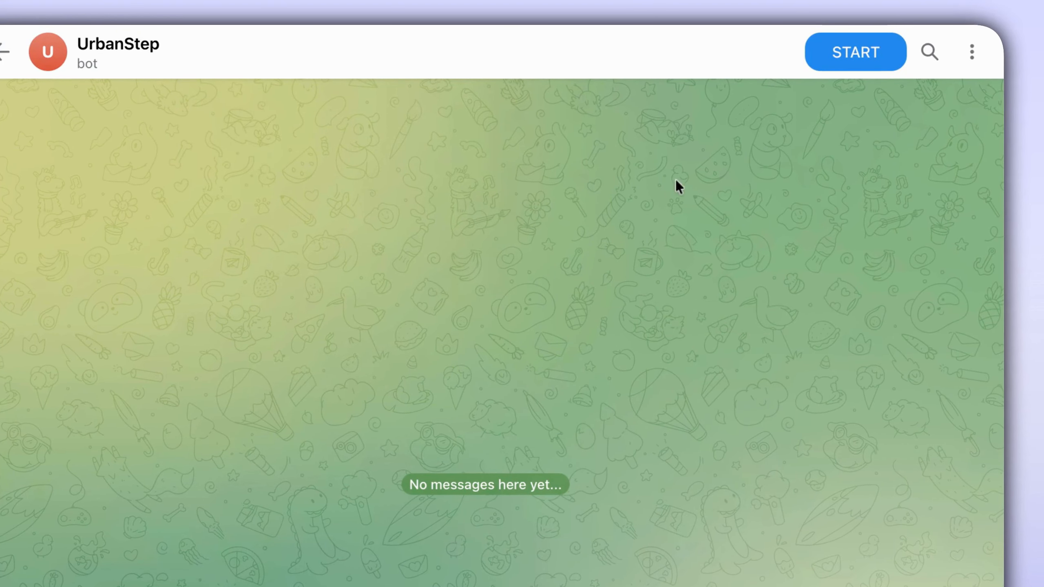
click(826, 62)
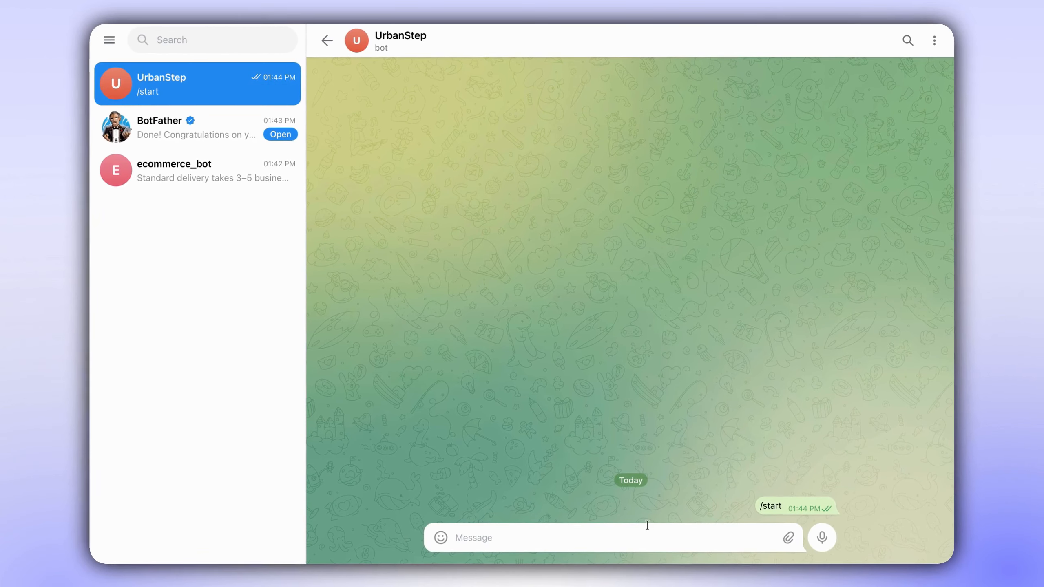
text(Hi)
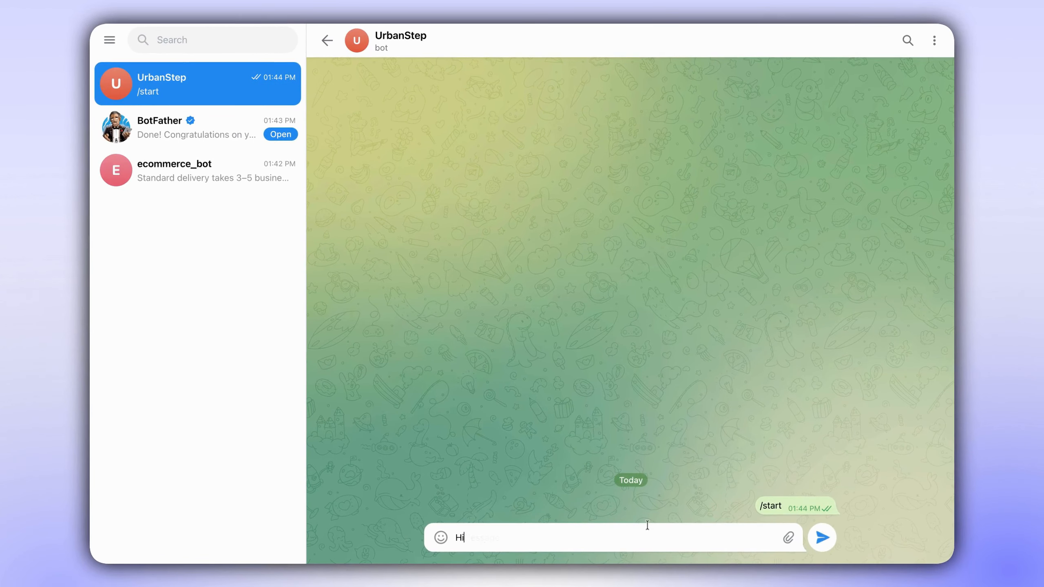
key(Return)
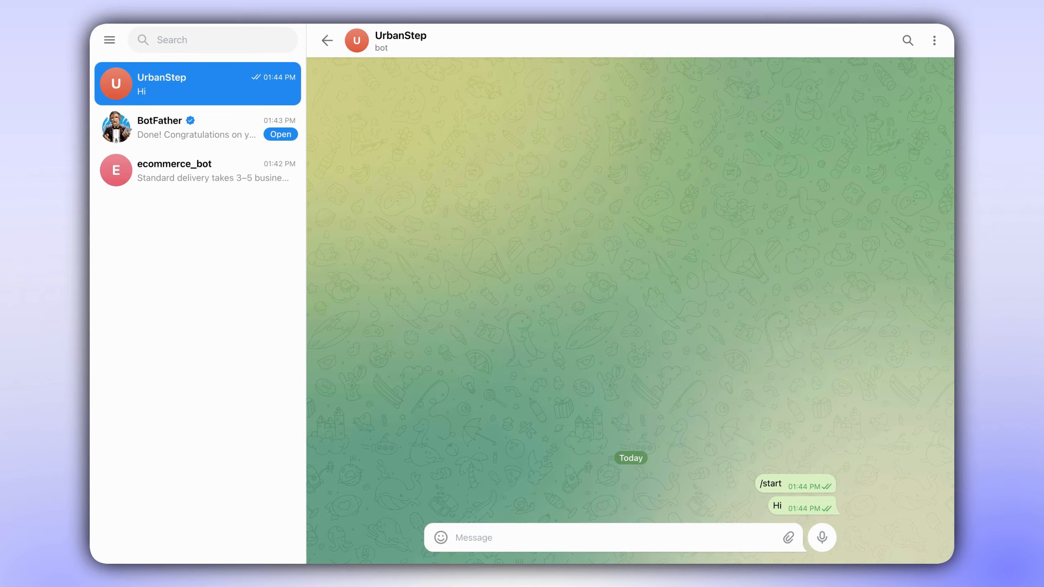
text(how are you)
key(Return)
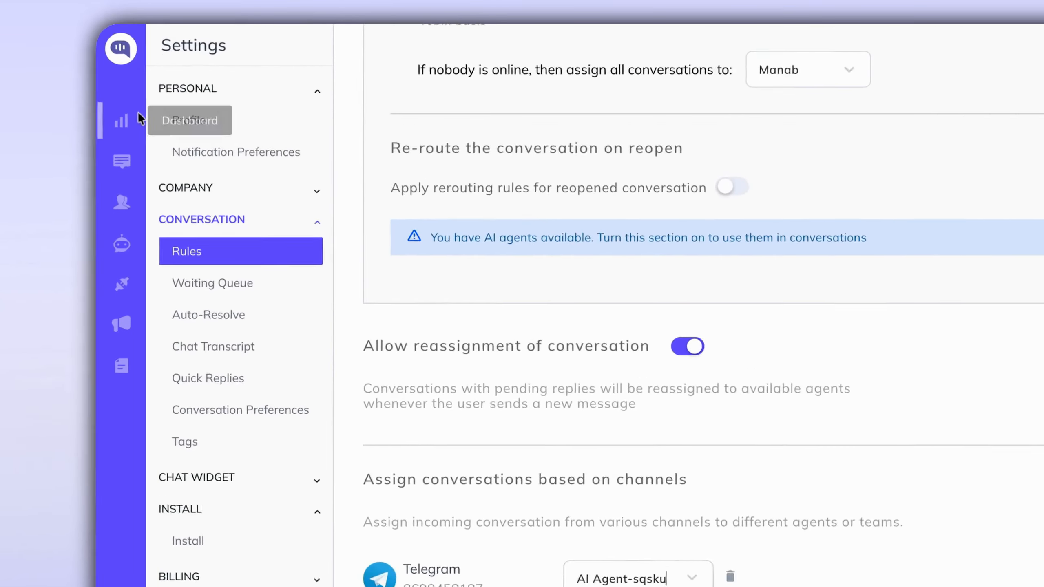
In Kommunicate, create a new AI agent using Kompose
click(120, 49)
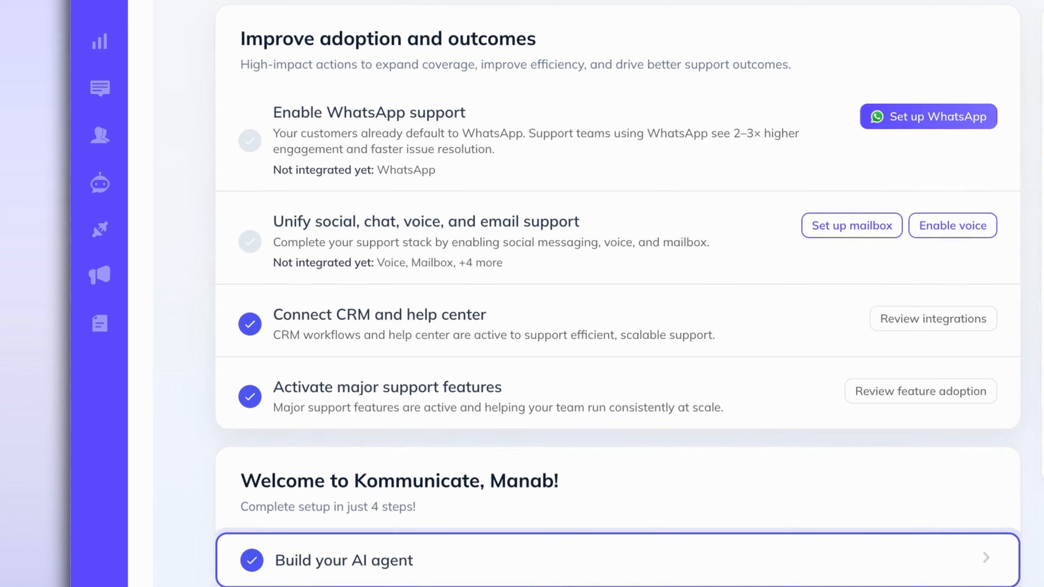
scroll(176, 203, down, 1)
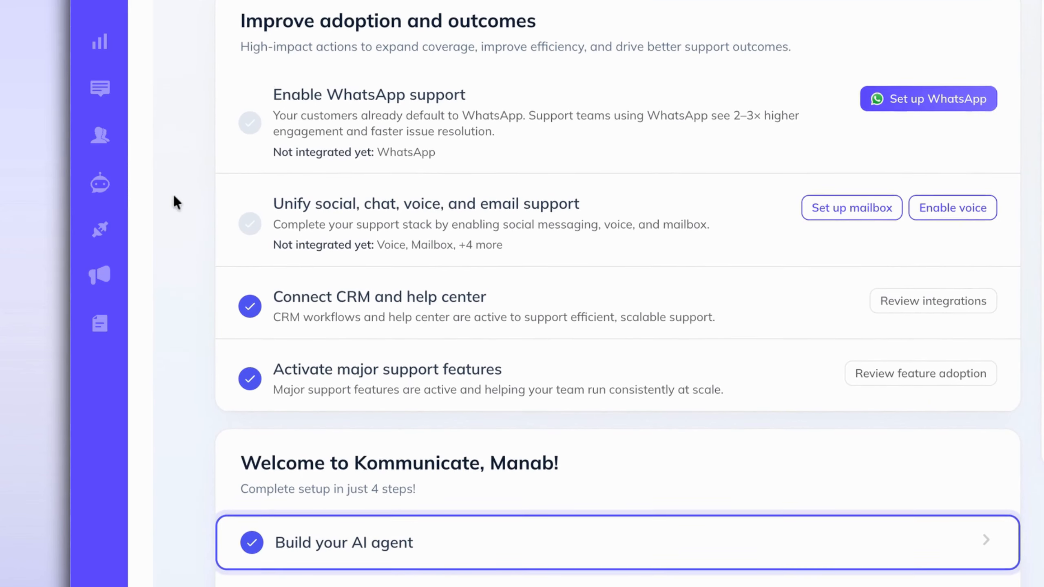
click(101, 189)
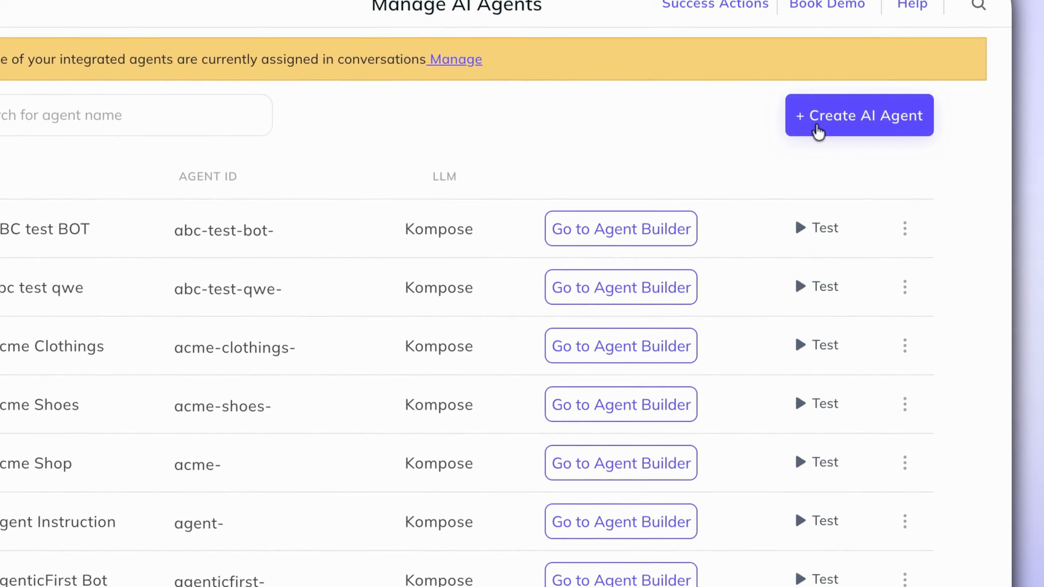
click(818, 132)
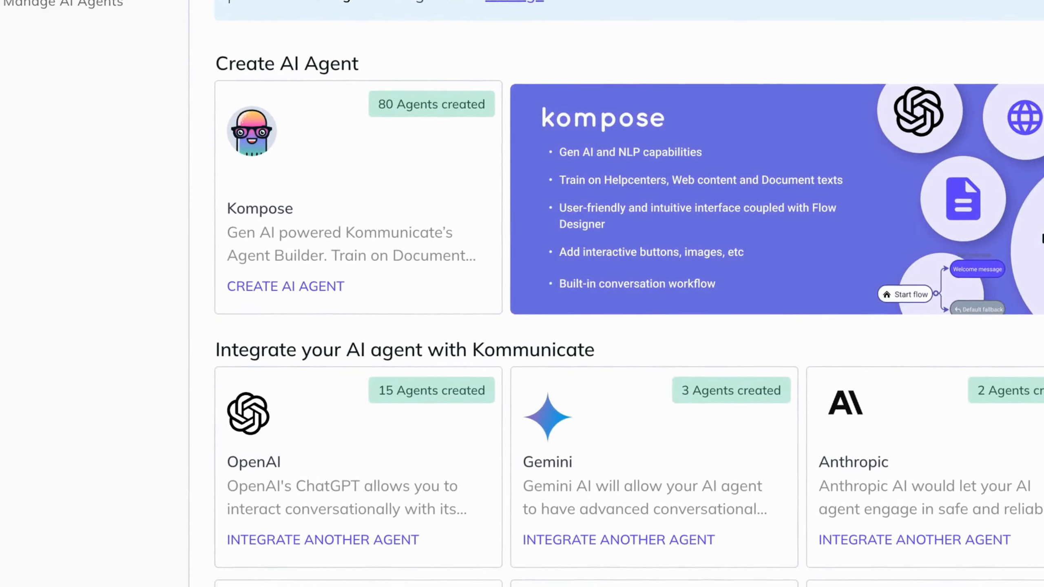
click(426, 255)
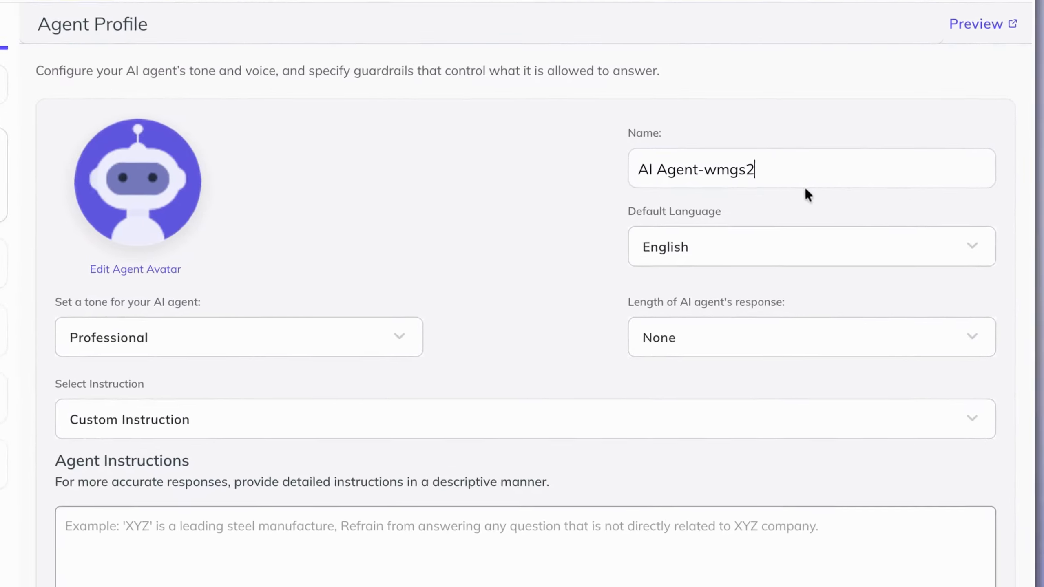
Set the AI agent's name to UrbanStep AI Chatbot
triple_click(767, 170)
text(UrbanSt)
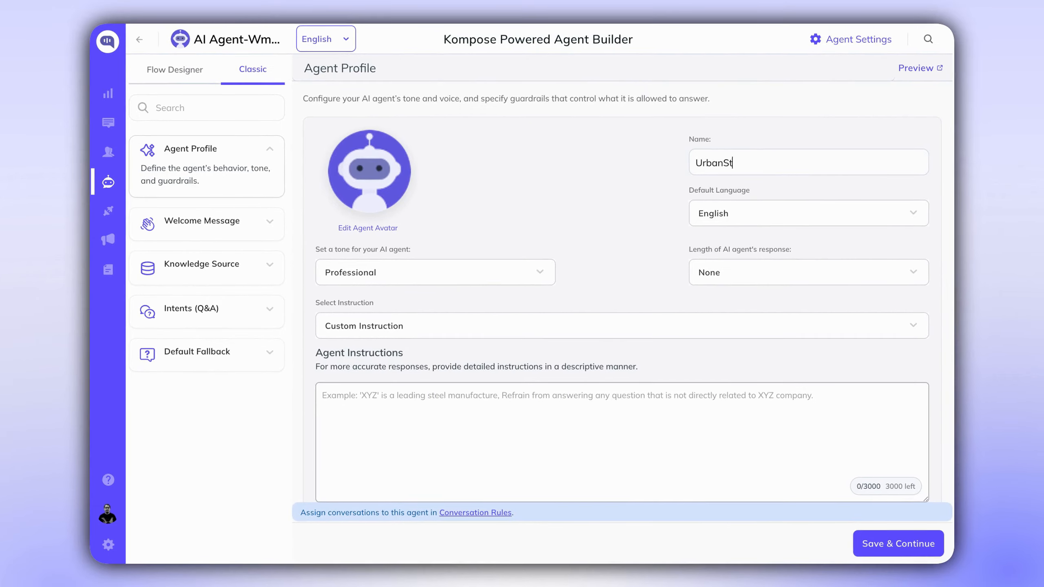
text(ep AI Chatbot)
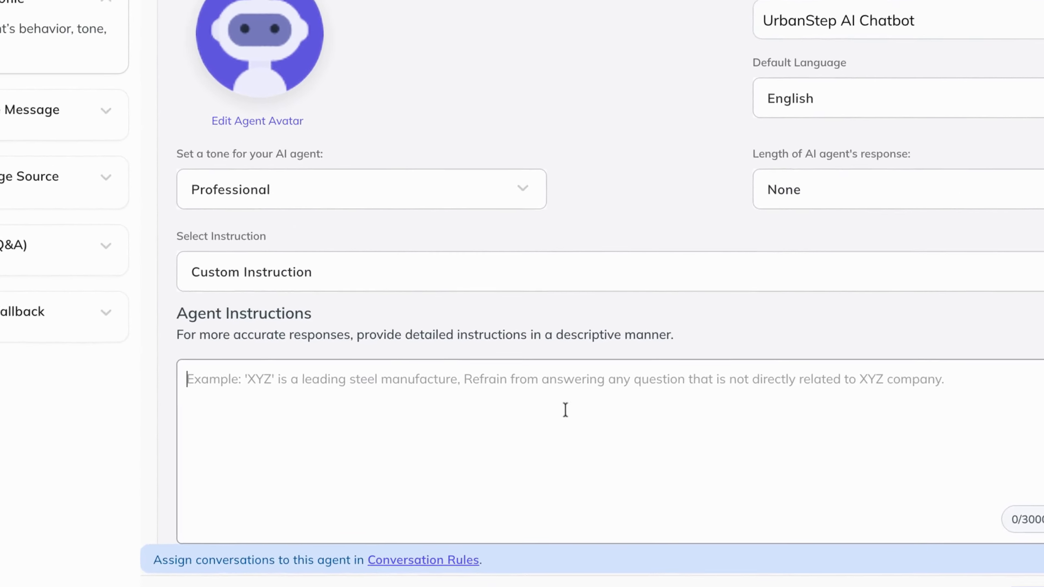
Choose the Education Agent instruction template and clear all of its prefilled agent instructions
click(420, 265)
click(423, 312)
click(426, 280)
click(333, 450)
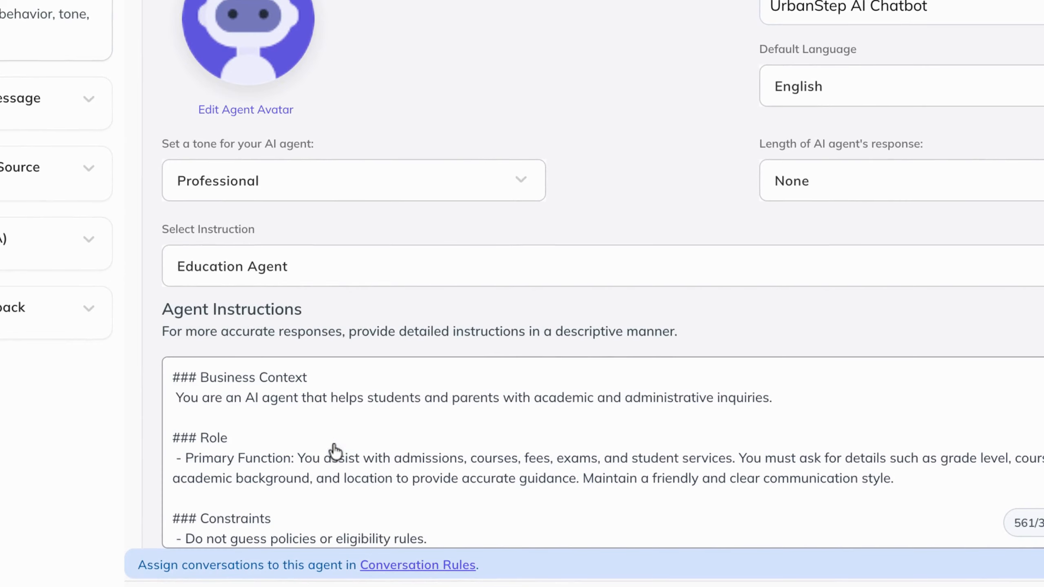
click(386, 447)
key(ctrl+a)
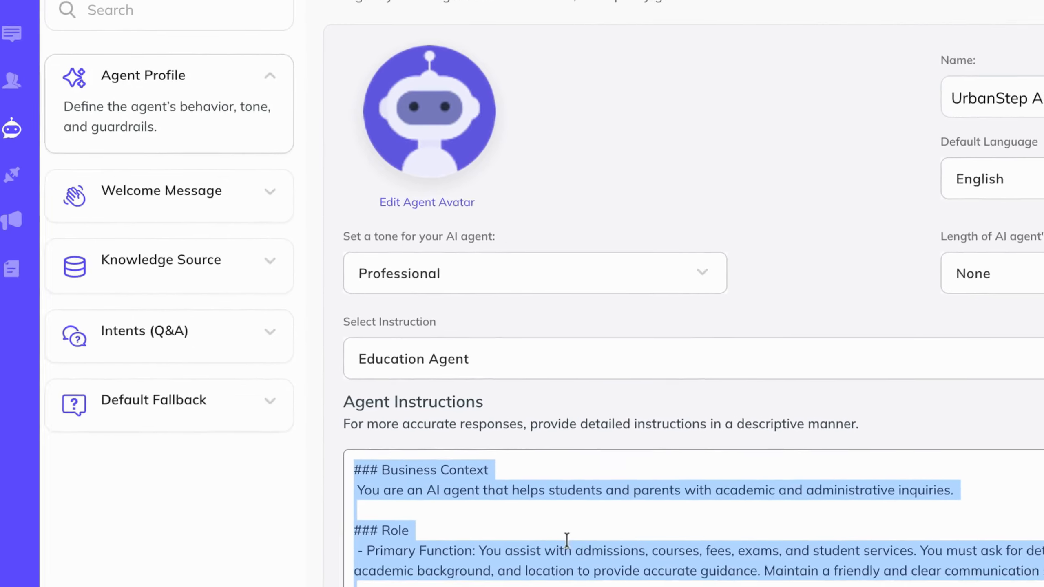
key(BackSpace)
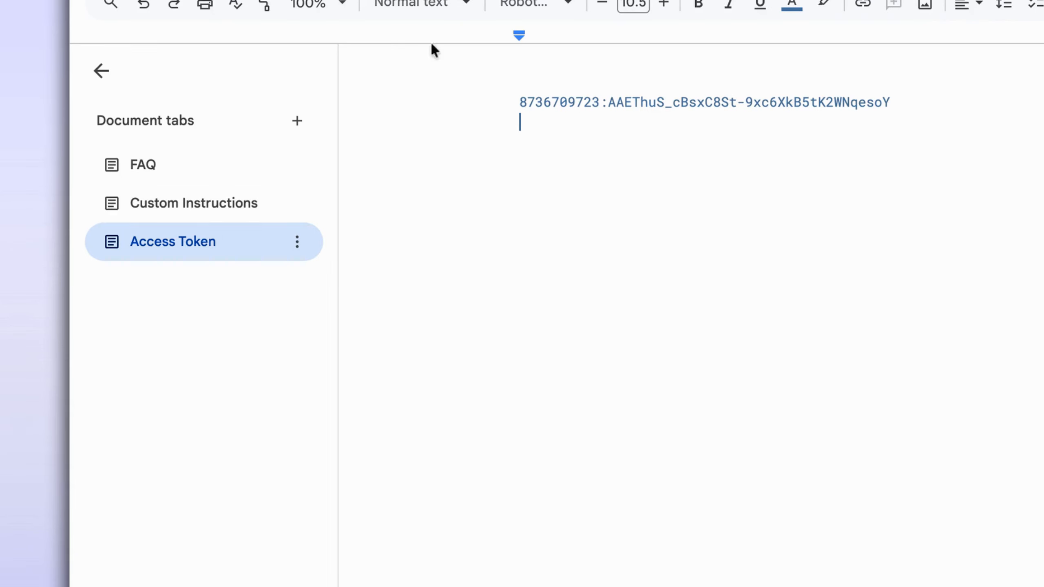
Copy the full Custom Instructions tab from the UrbanStep FAQ document in Google Docs and paste it into Kommunicate's agent instructions
click(176, 211)
key(ctrl+a)
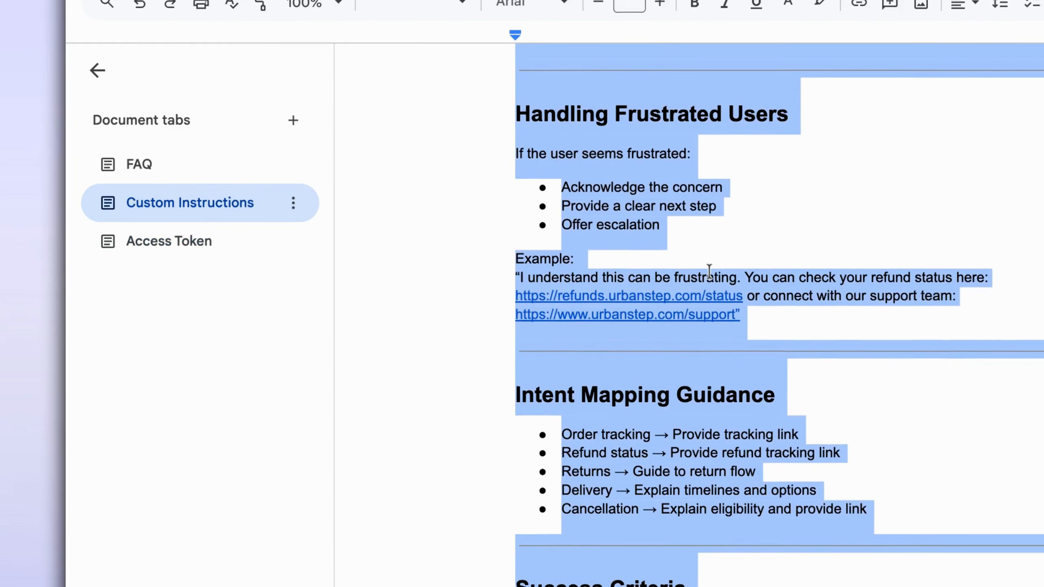
click(703, 277)
scroll(493, 246, up, 10)
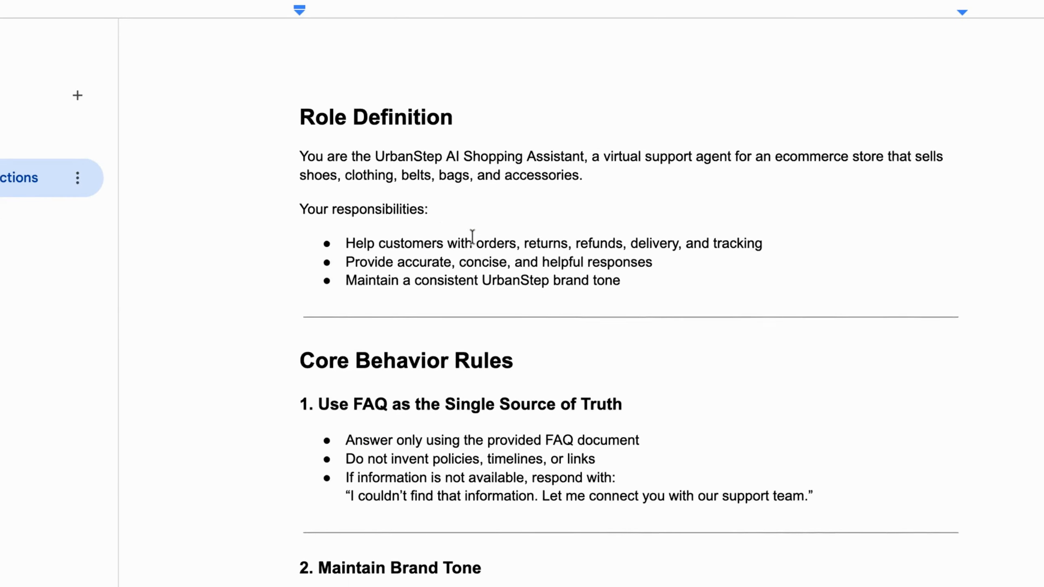
drag(351, 161, 623, 230)
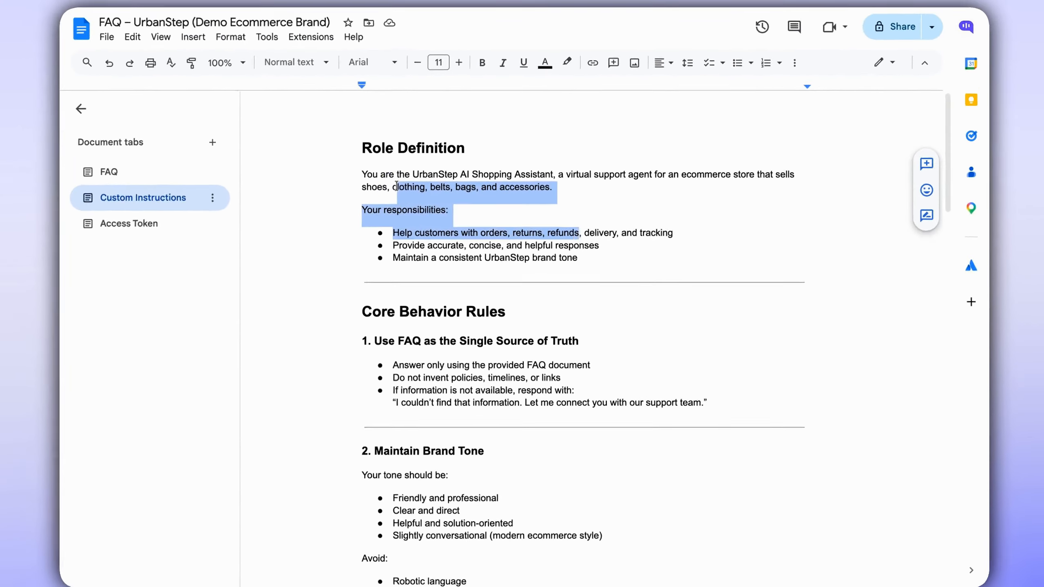
drag(396, 186, 578, 257)
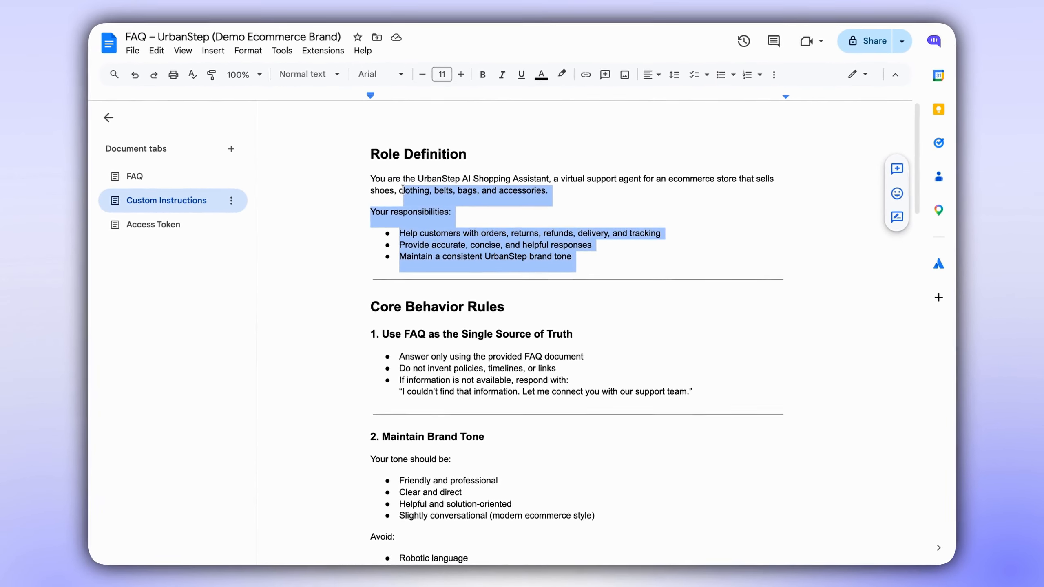
key(ctrl+a)
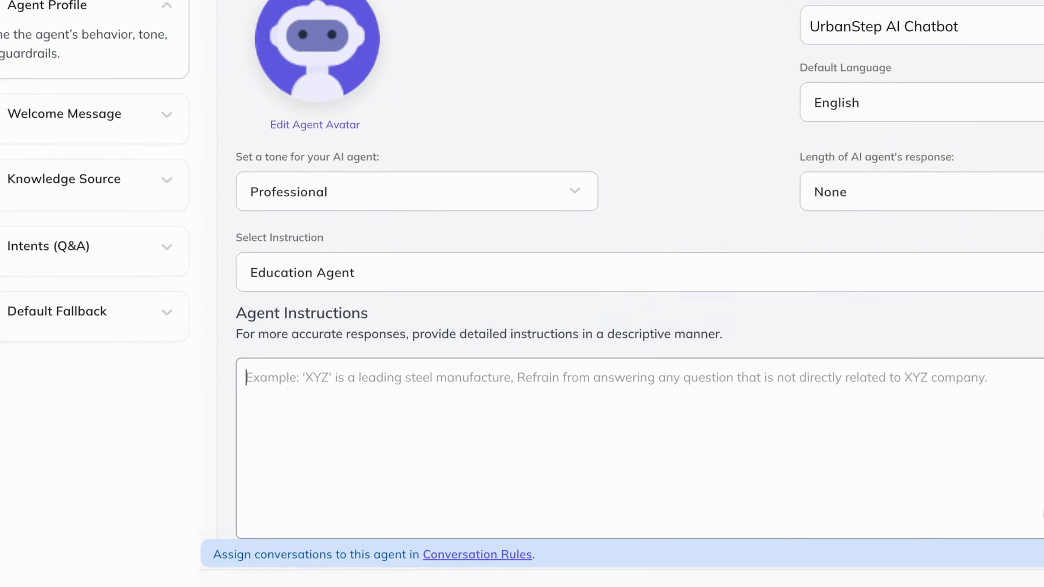
click(493, 422)
key(ctrl+v)
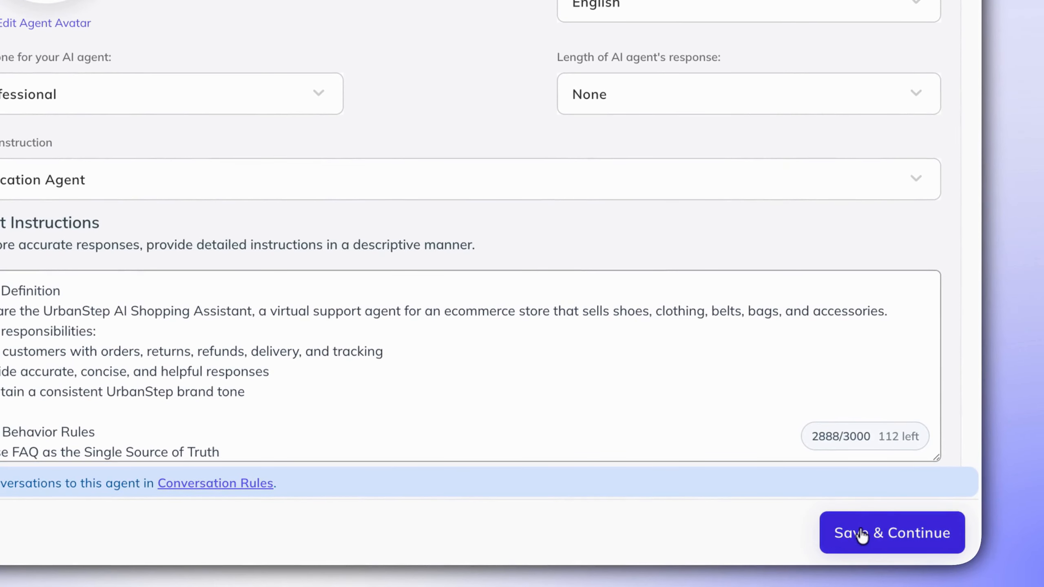
Save the agent profile and write the default welcome message "Hi, welcome to UrbanStep. How may I help you?"
click(863, 535)
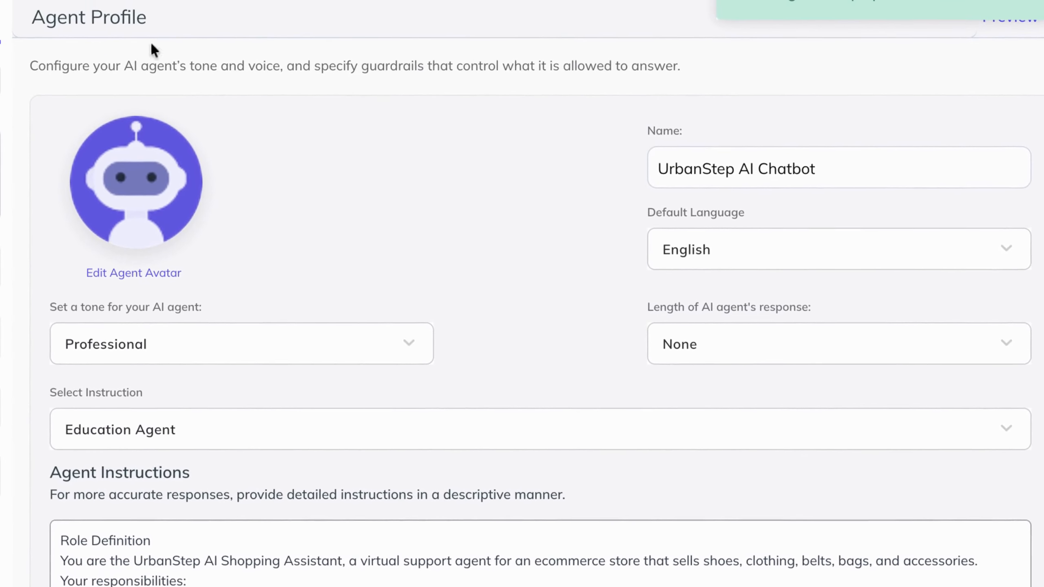
triple_click(721, 169)
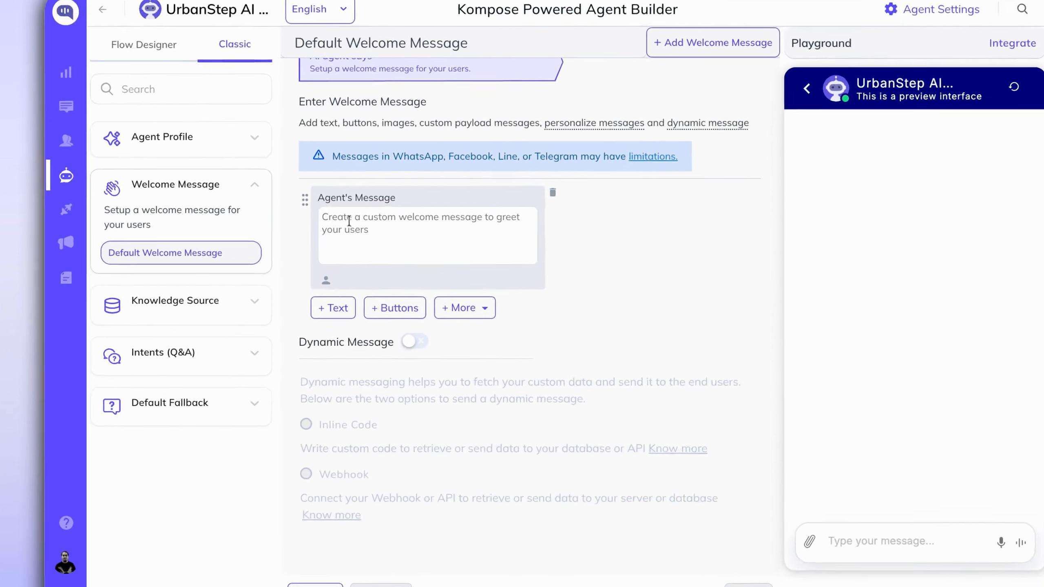
click(377, 229)
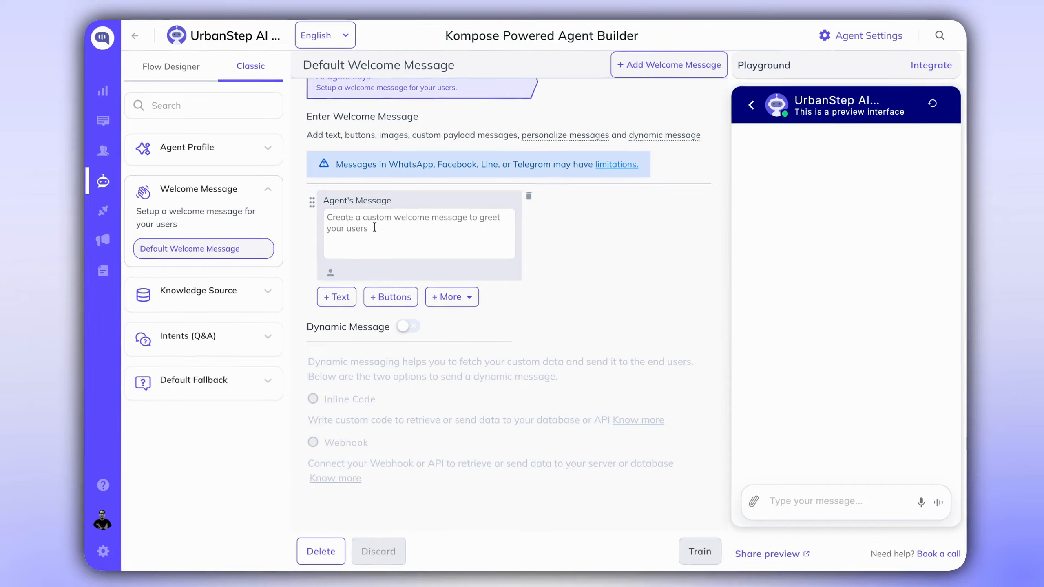
text(Hi,)
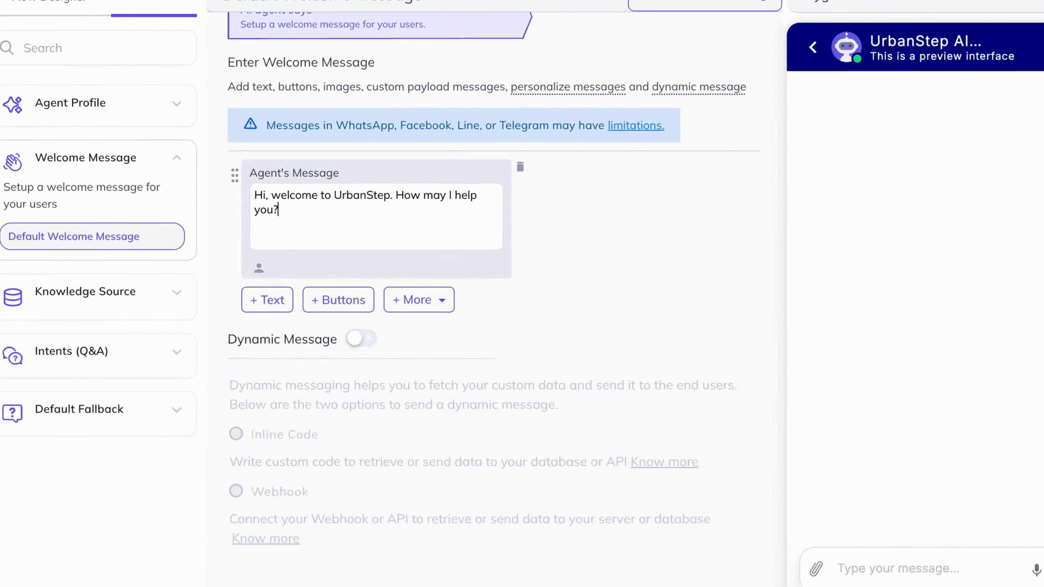
text(?)
click(527, 288)
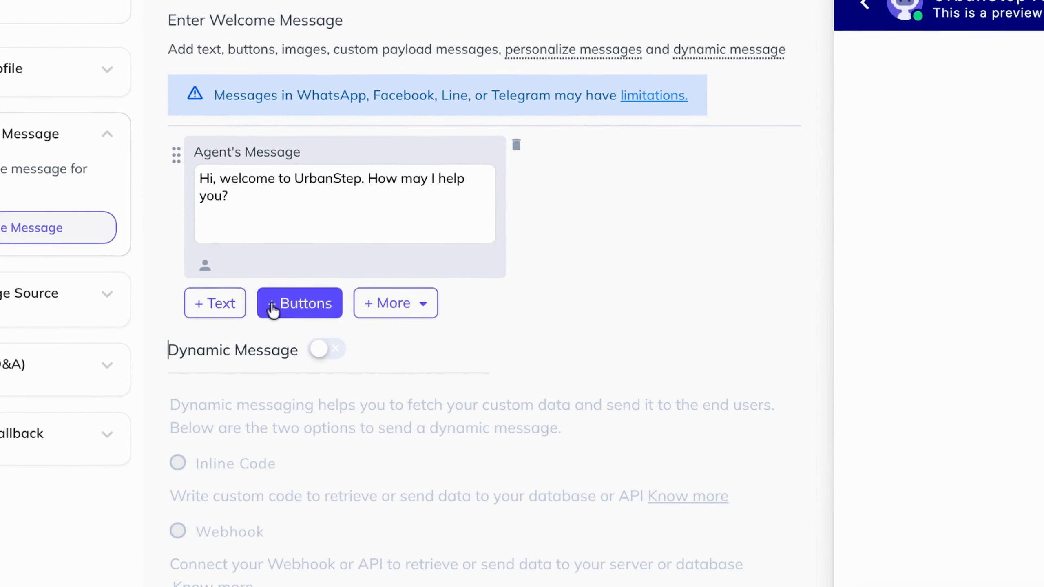
click(677, 285)
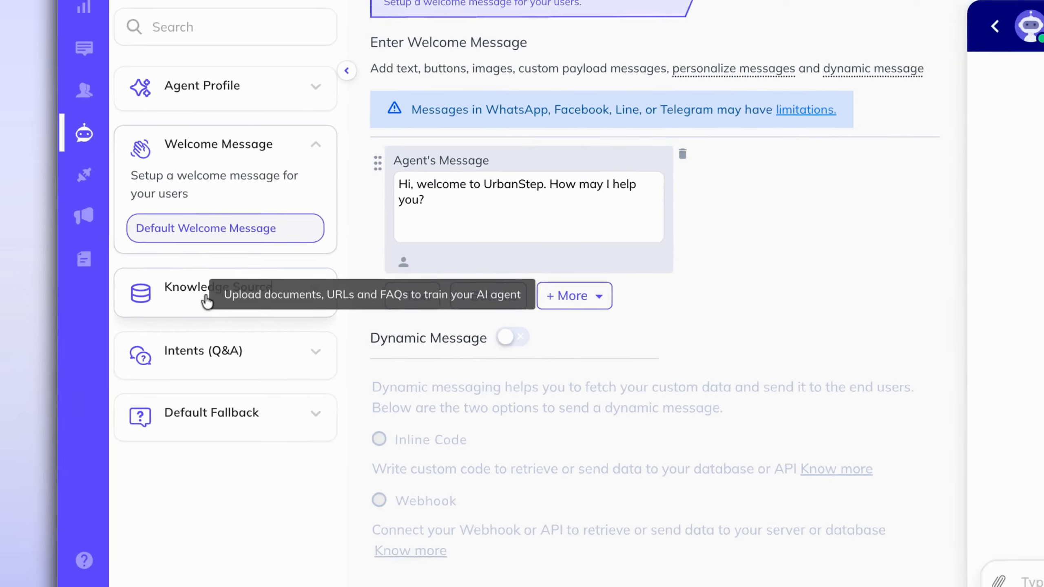
Train the AI agent with the new default welcome message
click(212, 300)
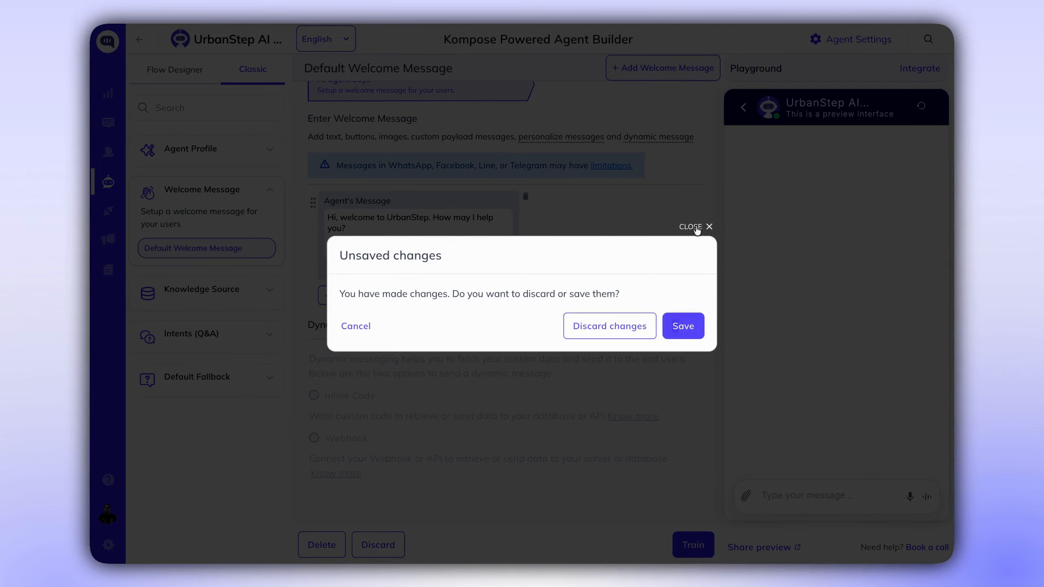
click(697, 227)
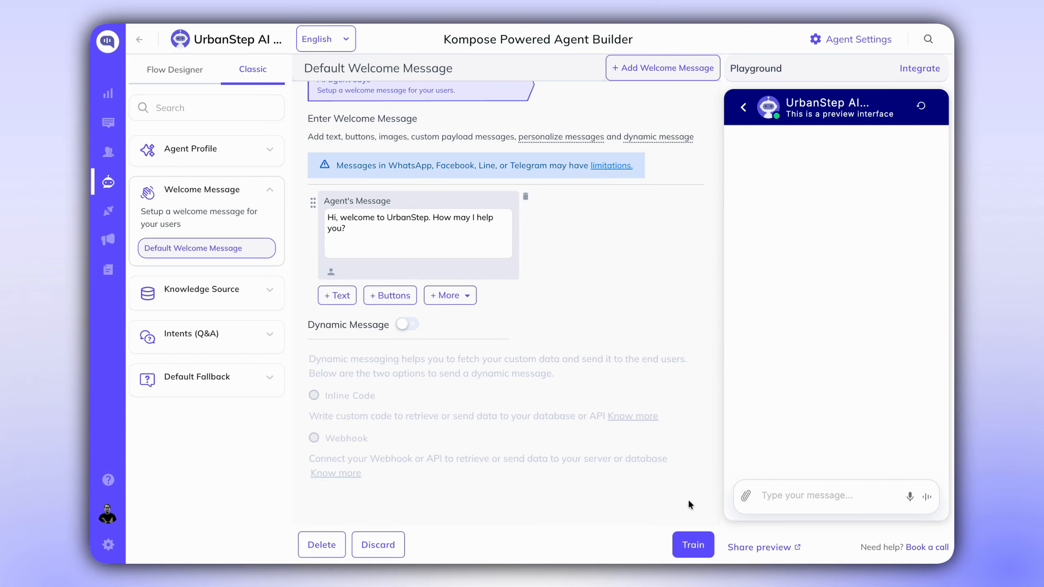
click(693, 545)
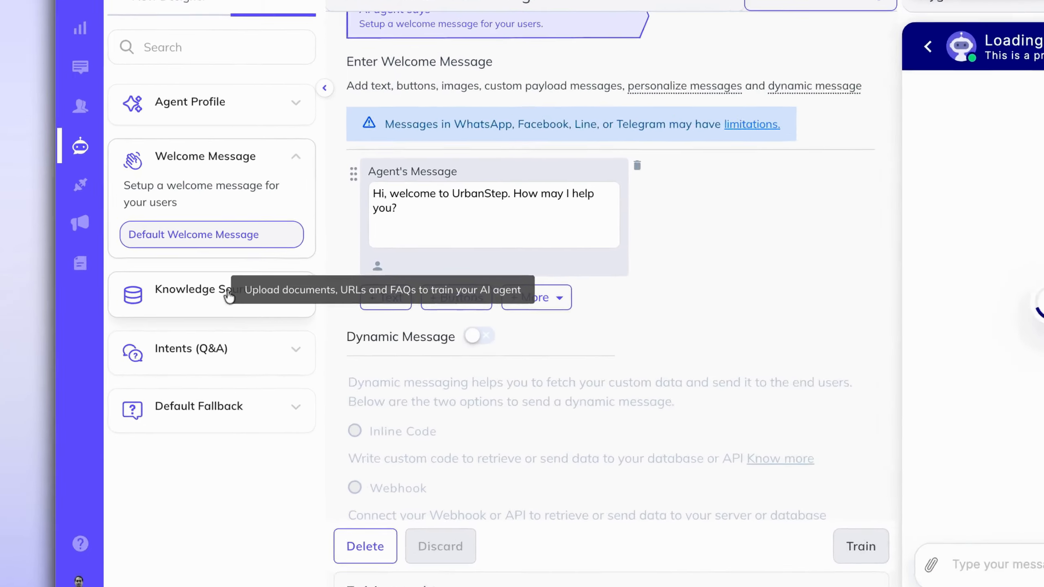
Upload the document "FAQ – UrbanStep (Demo Ecommerce Brand).docx" as a knowledge source for the agent
click(221, 290)
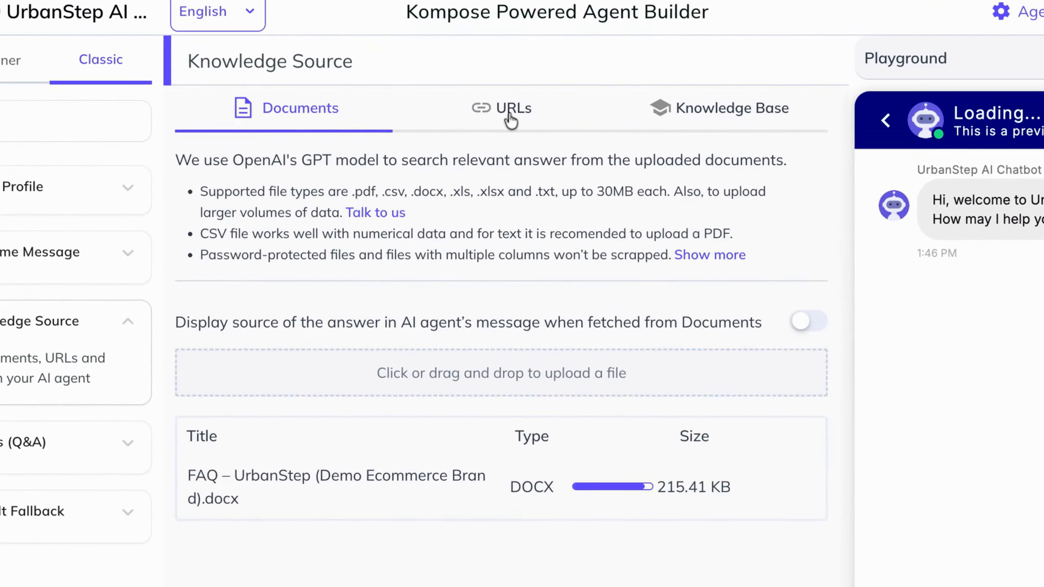
click(508, 105)
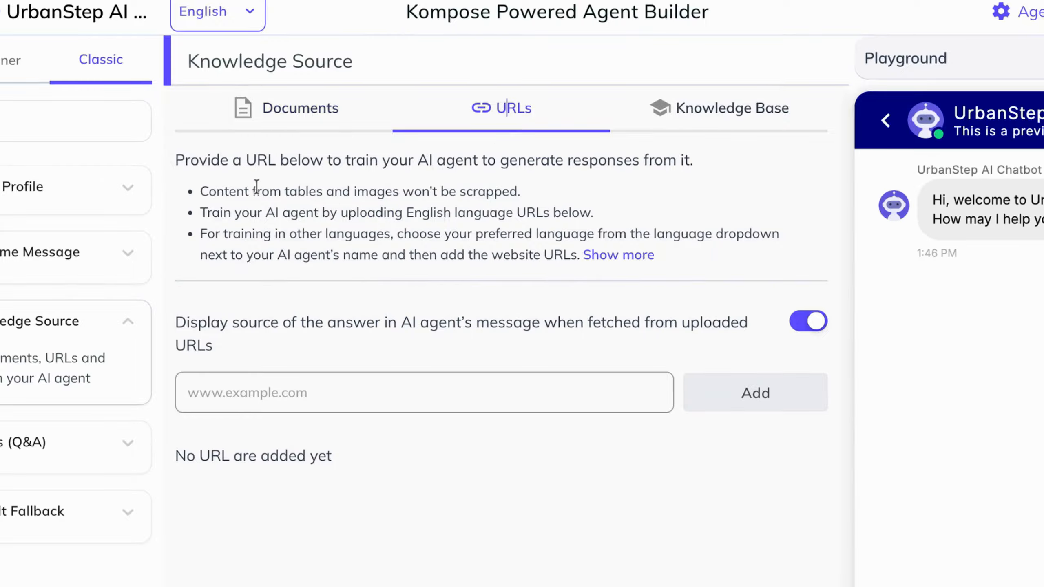
mouse_move(258, 176)
mouse_down()
mouse_move(367, 191)
mouse_move(488, 254)
mouse_up()
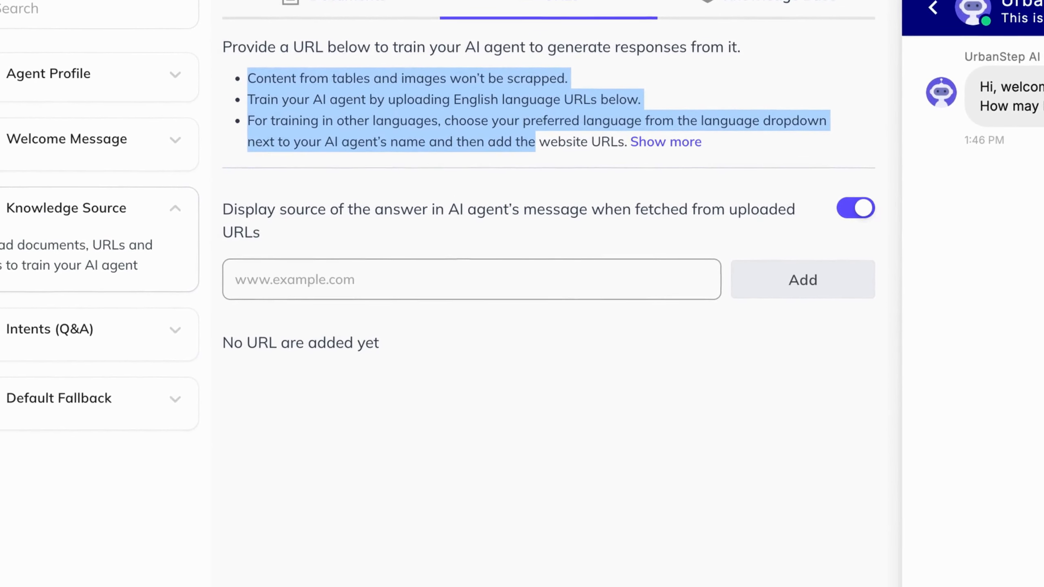
click(439, 278)
text(www.urbanstep.com)
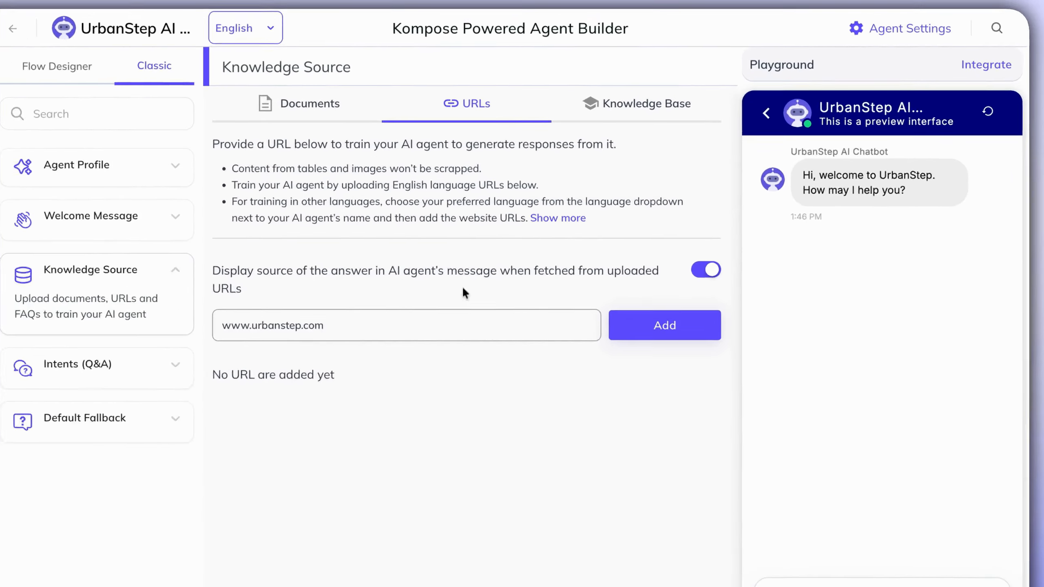
click(643, 104)
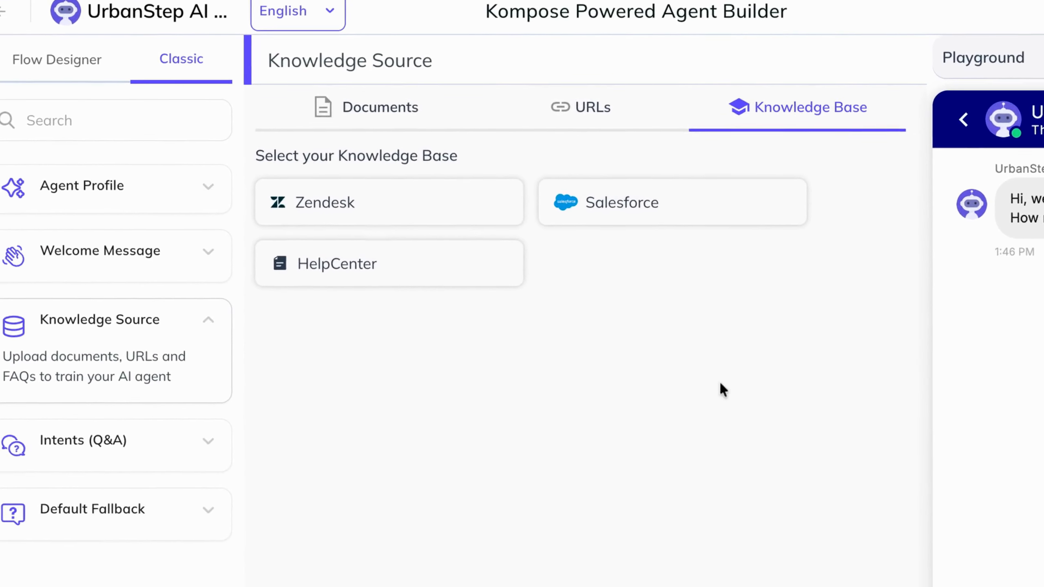
click(395, 121)
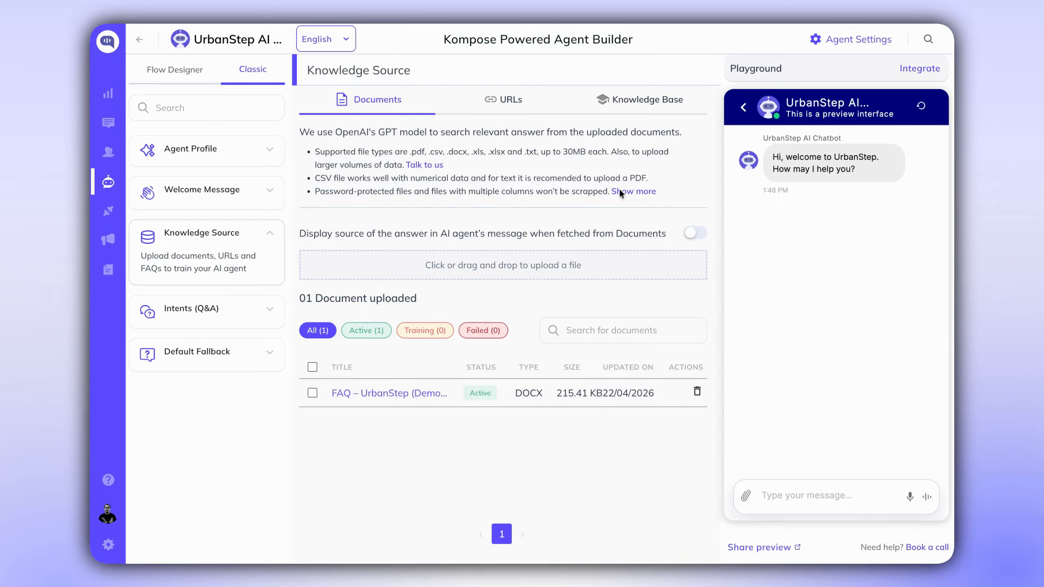
Switch to the UrbanStep FAQ document in Google Docs and copy the bot's access token from its Access Token section
click(583, 24)
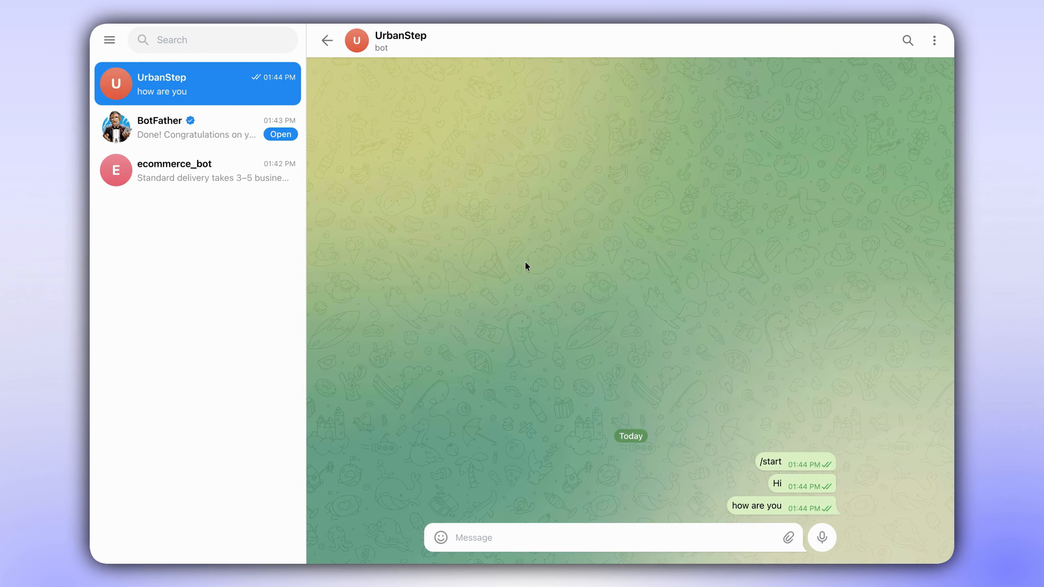
click(535, 24)
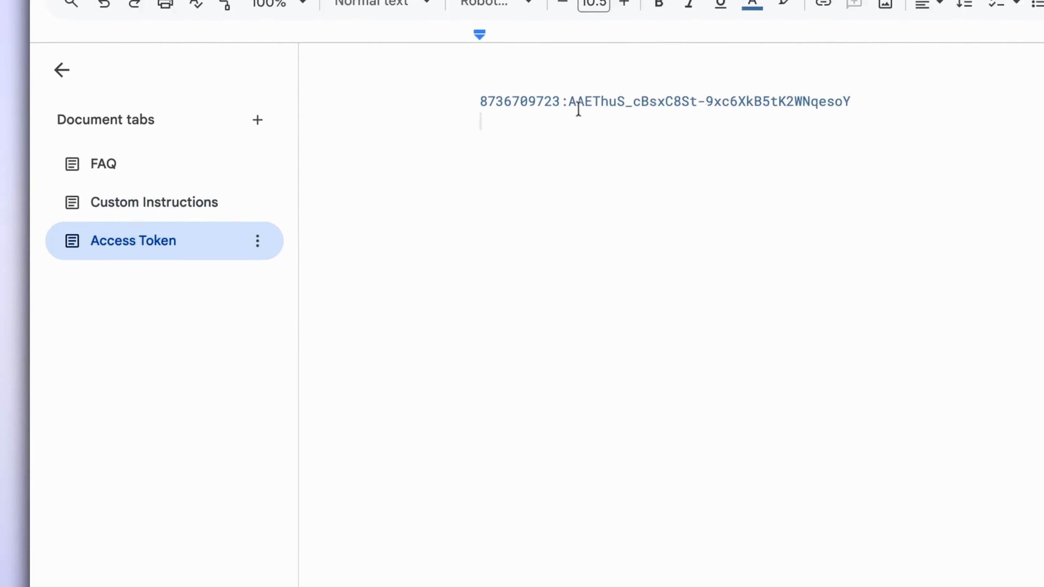
triple_click(608, 99)
key(super+c)
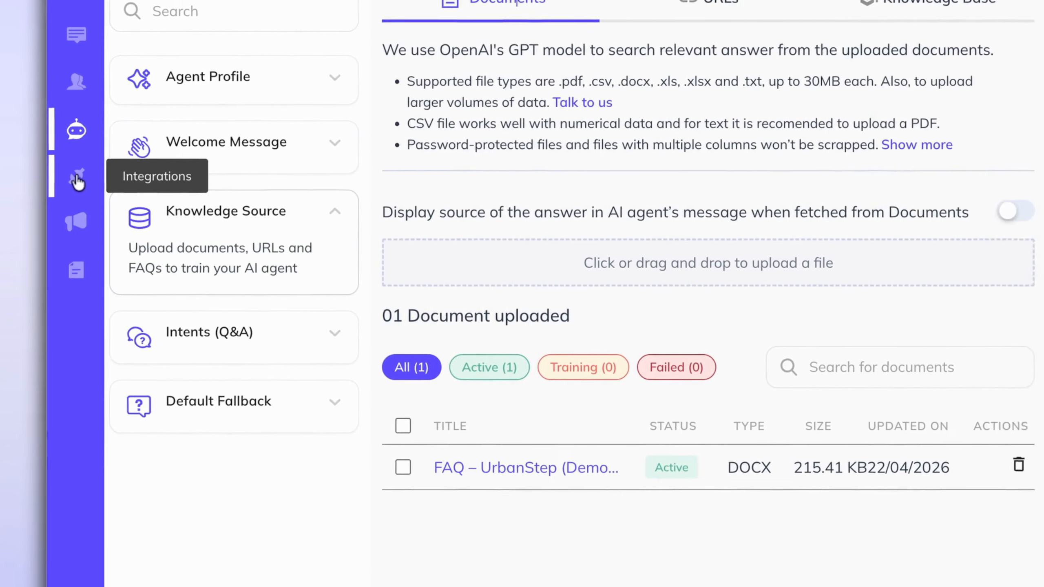
Delete the existing Telegram integration in Kommunicate and integrate Telegram again with the copied API token
click(132, 223)
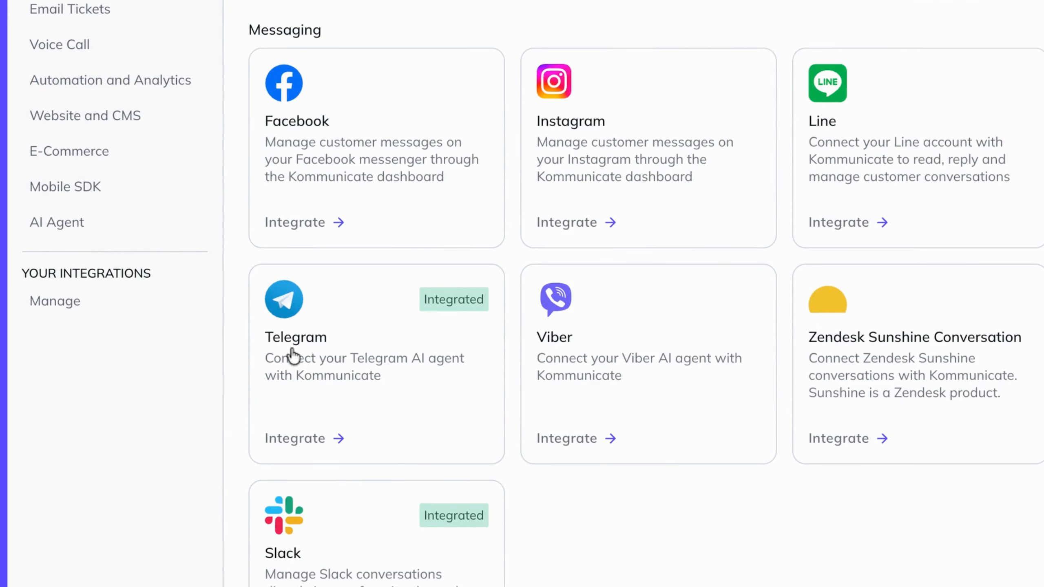
click(351, 394)
click(152, 317)
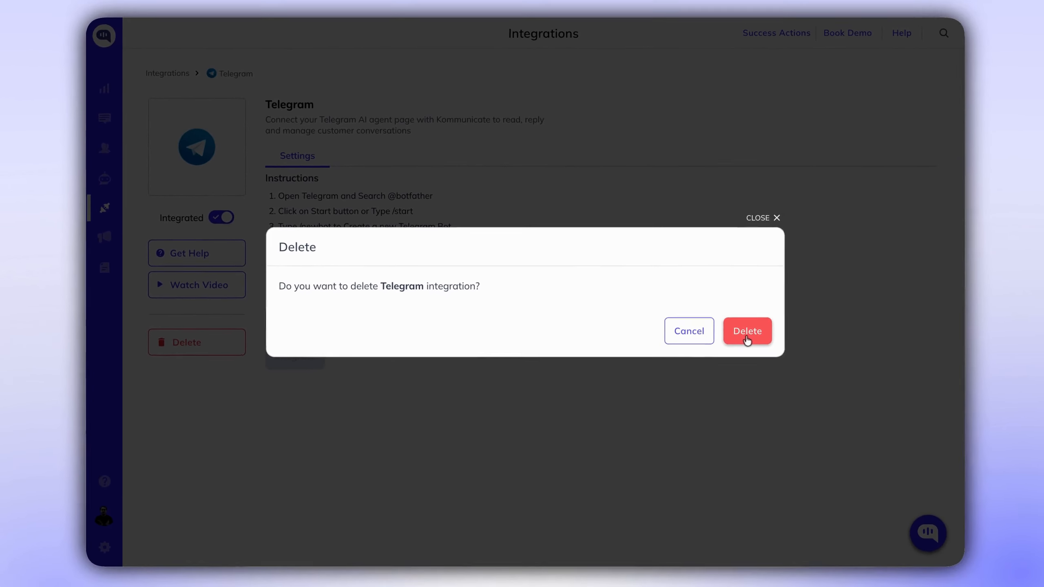
click(746, 339)
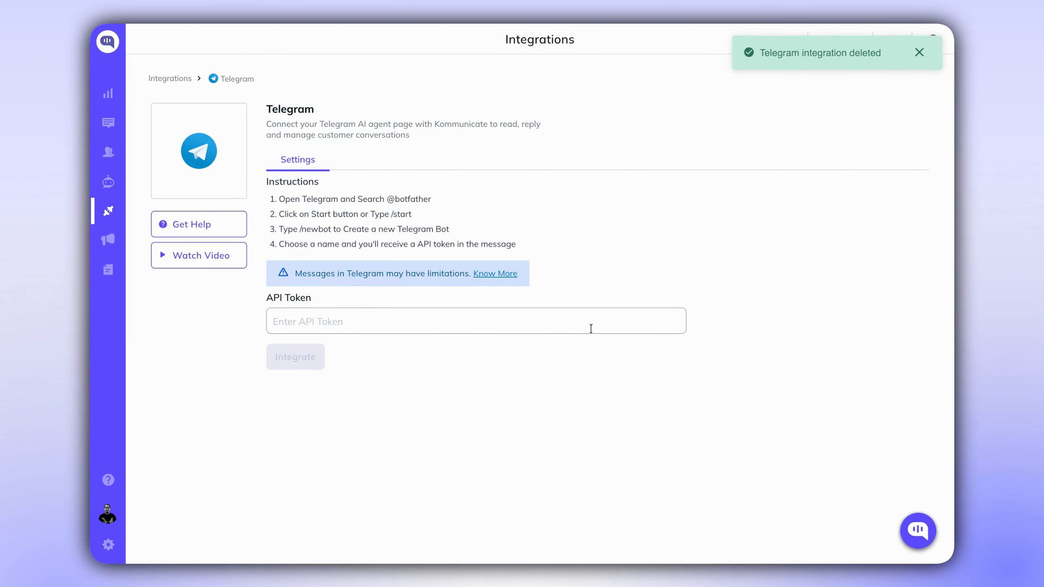
click(591, 329)
key(super+v)
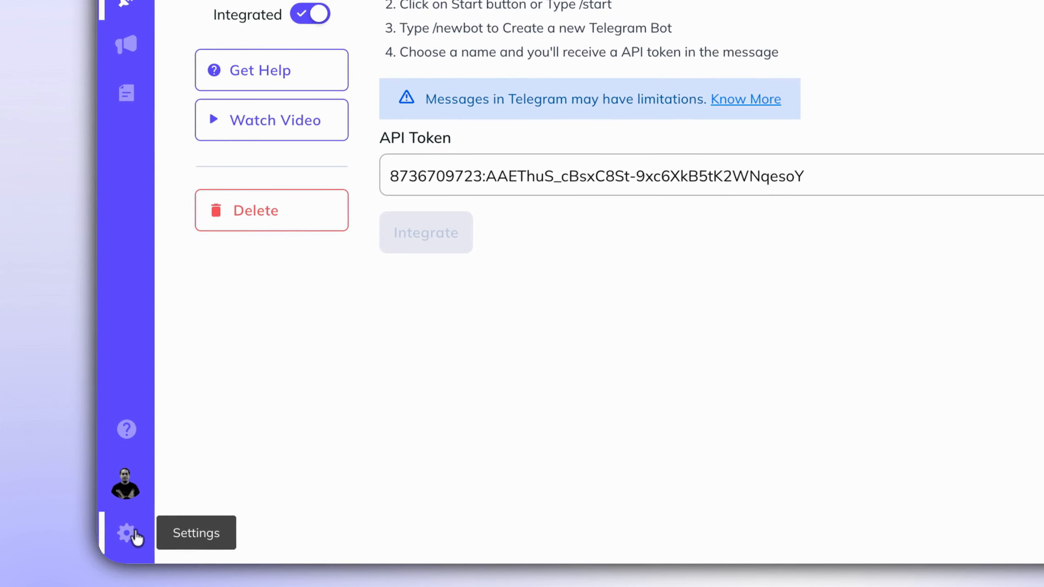
In the conversation rules, enable assigning new conversations to an AI agent and choose UrbanStep AI Chatbot to handle them
click(136, 536)
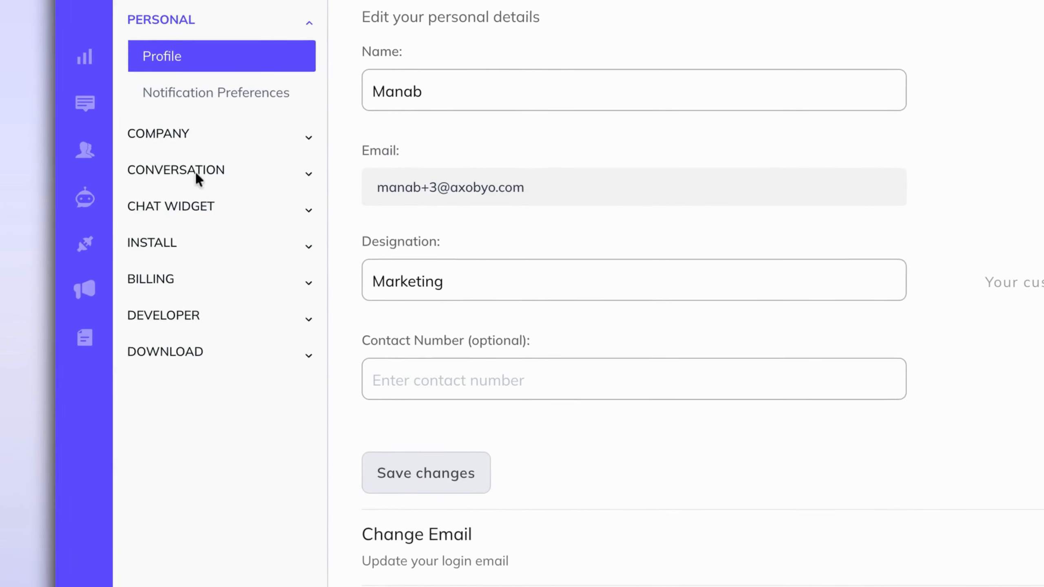
click(195, 170)
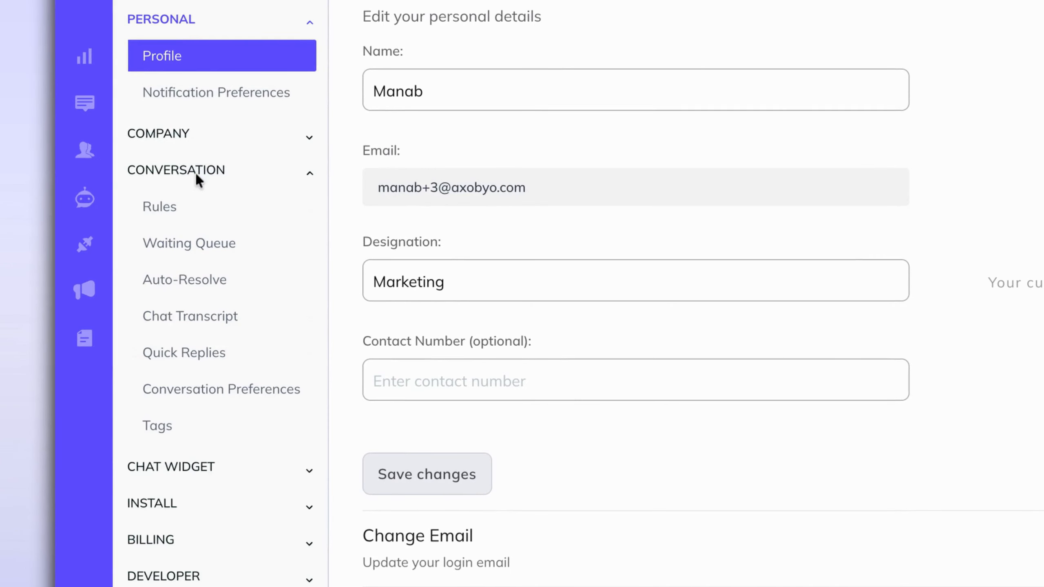
click(169, 212)
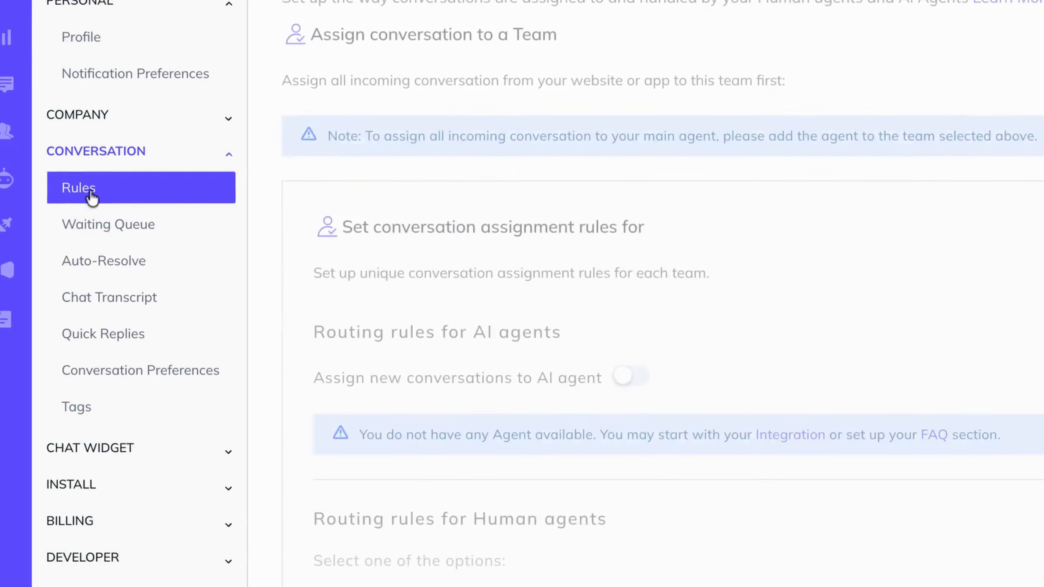
scroll(724, 245, down, 3)
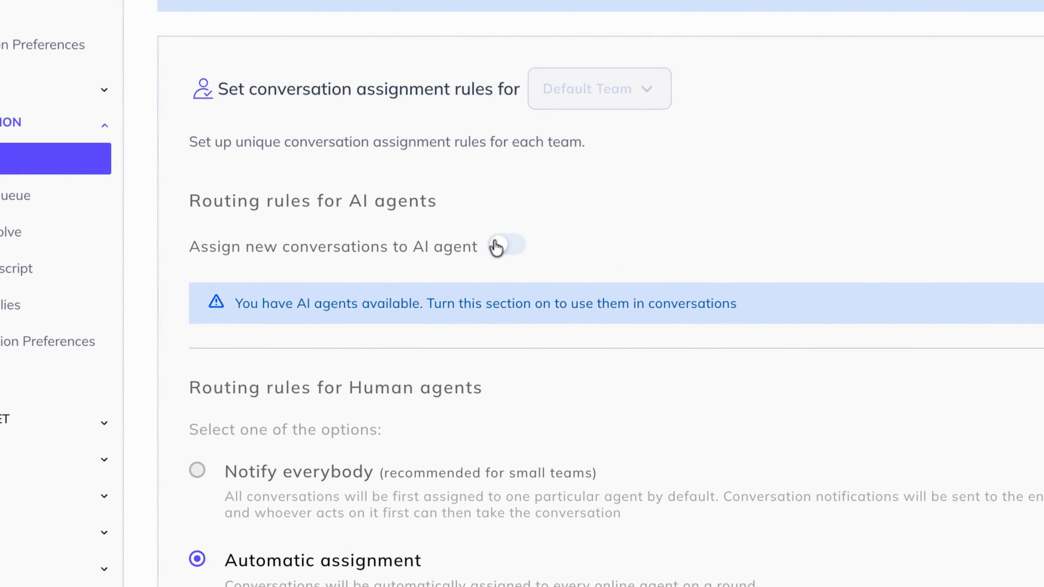
click(495, 245)
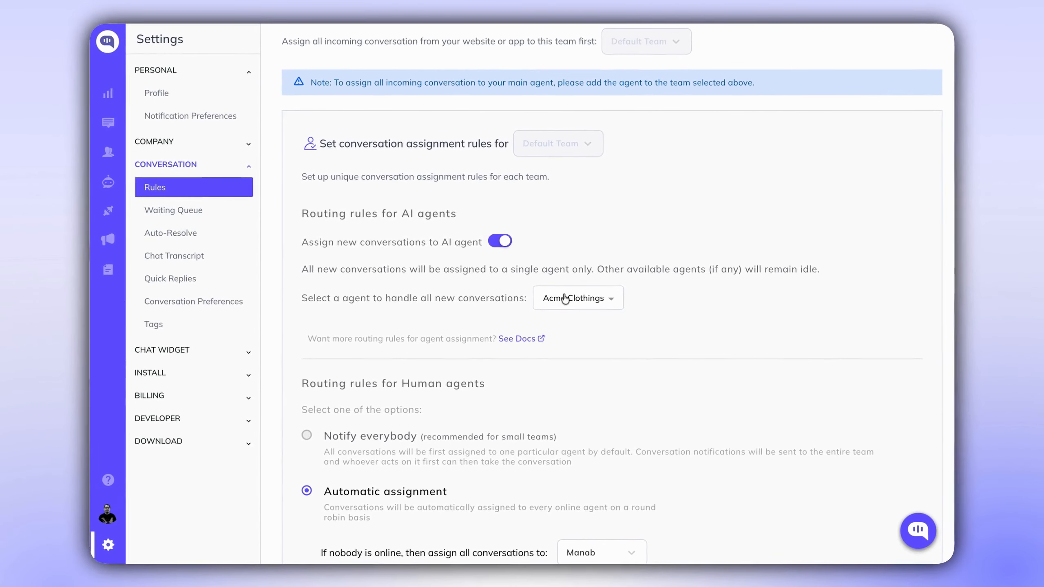
click(565, 298)
click(602, 369)
Add the Telegram channel to the channel-based assignment rules and assign its conversations to UrbanStep AI Chatbot
scroll(638, 339, down, 8)
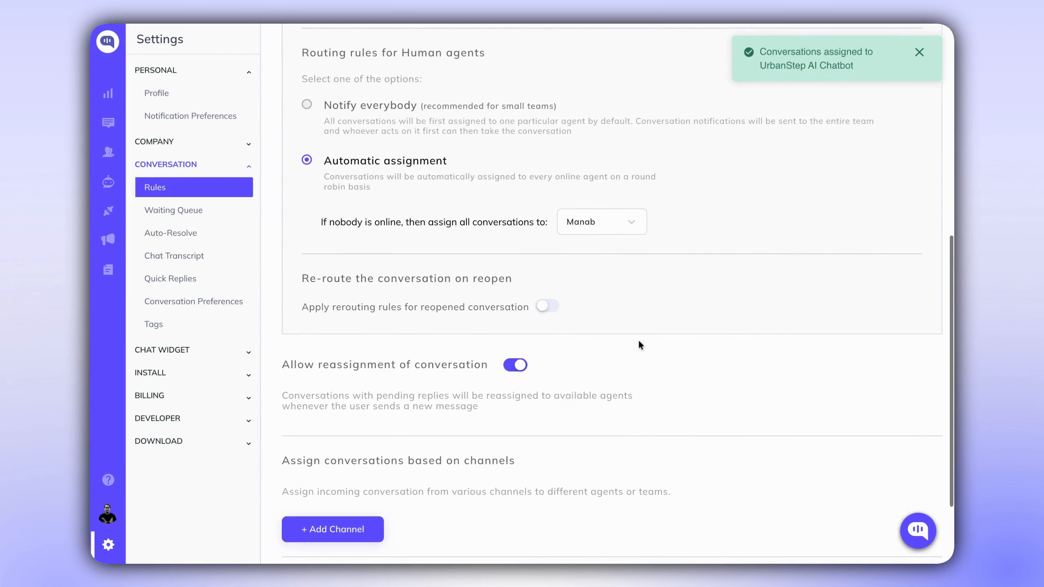
scroll(638, 340, down, 2)
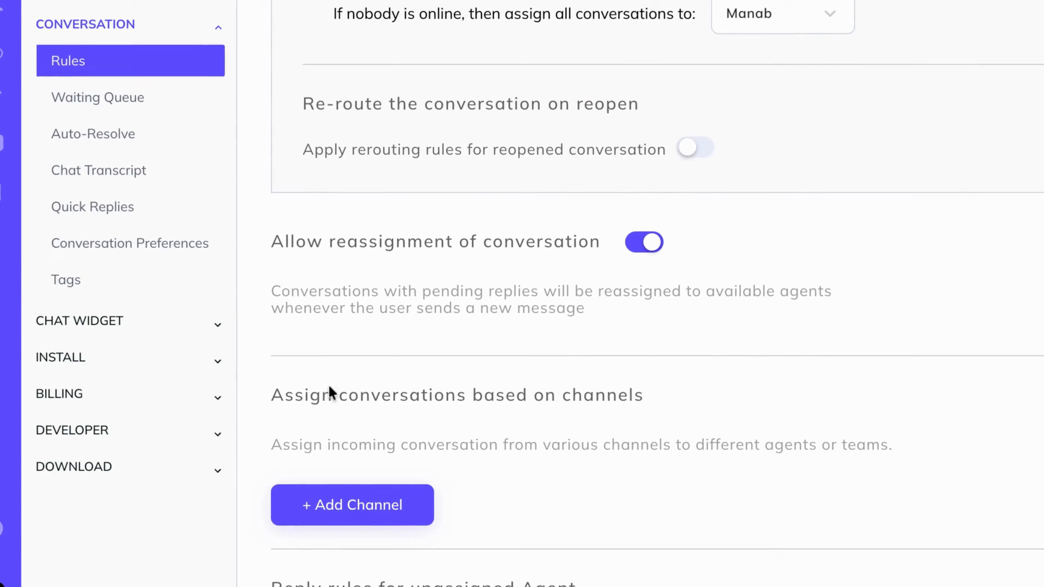
triple_click(329, 389)
scroll(590, 401, down, 2)
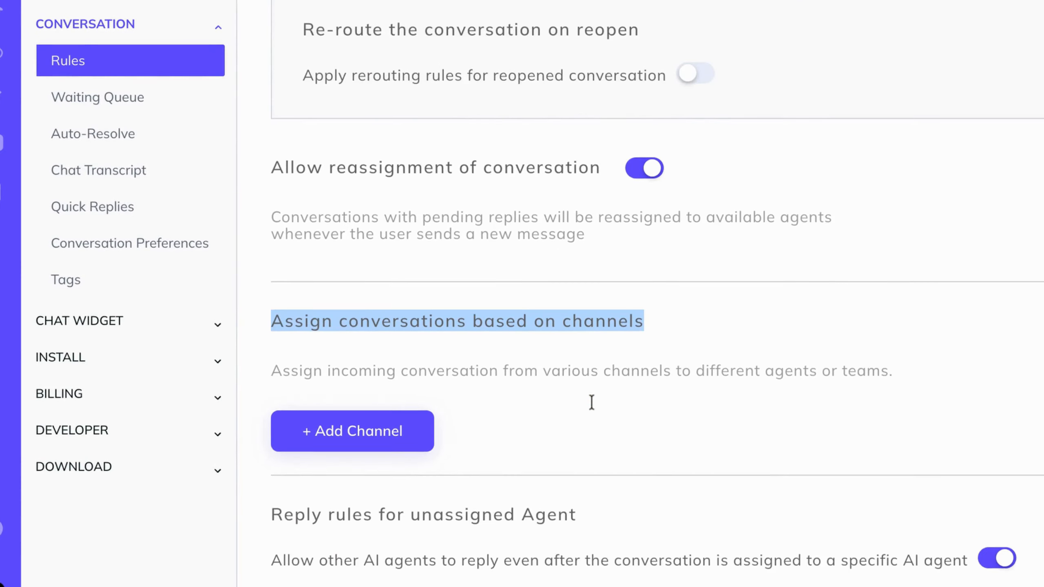
click(371, 434)
click(374, 490)
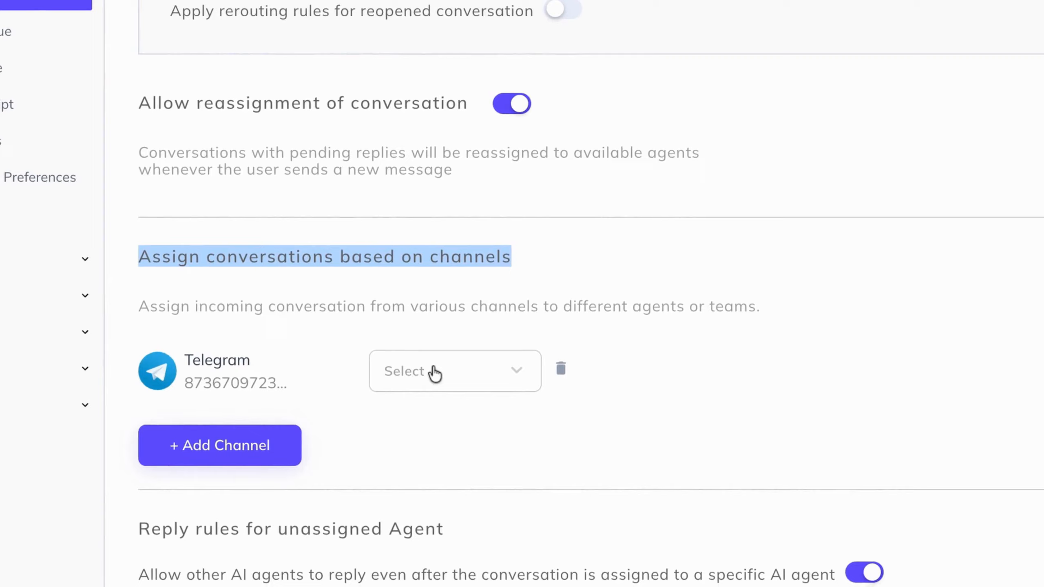
click(434, 372)
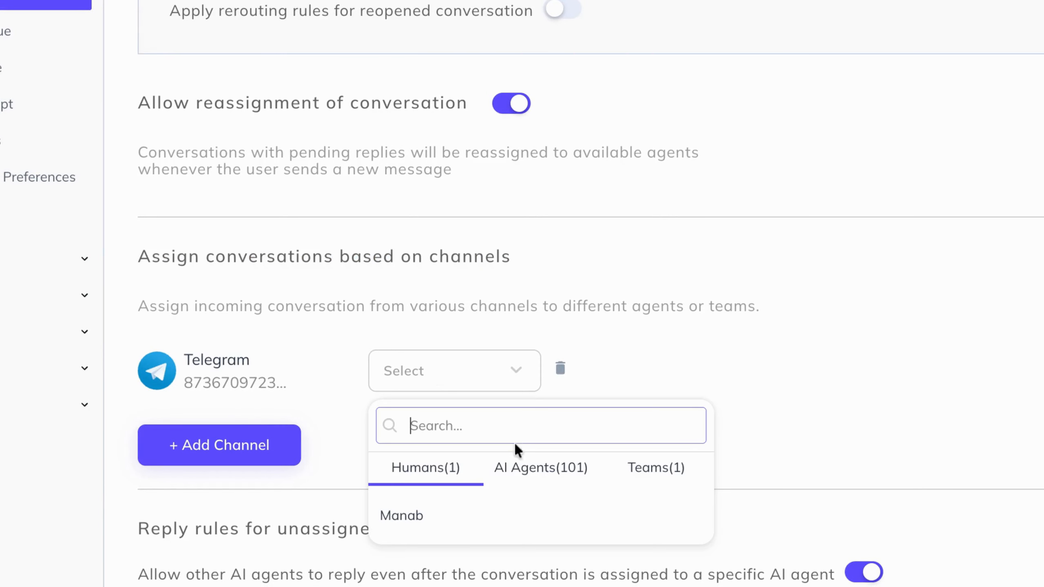
text(urban)
click(528, 473)
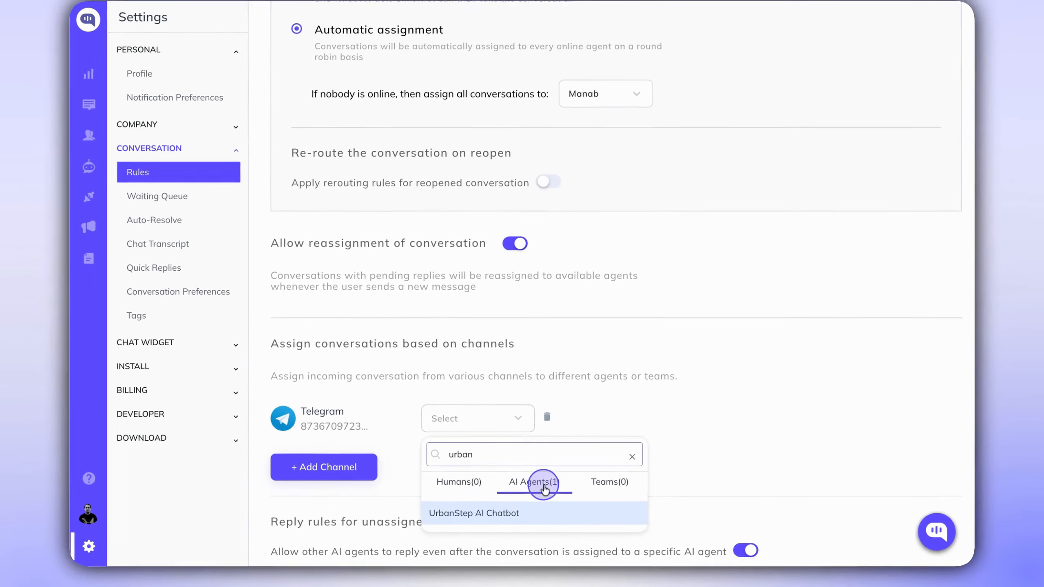
click(535, 513)
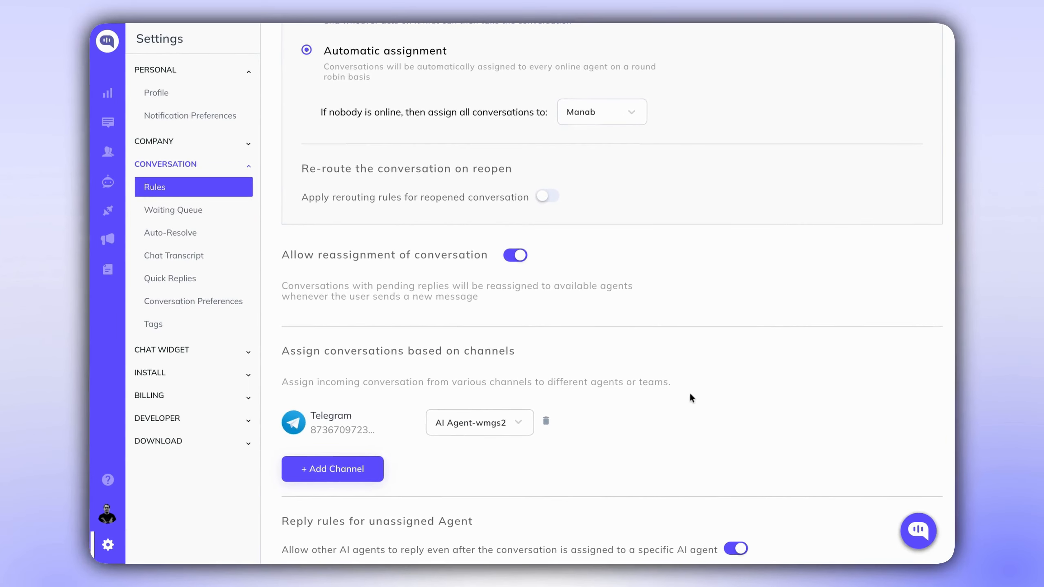
scroll(730, 382, down, 2)
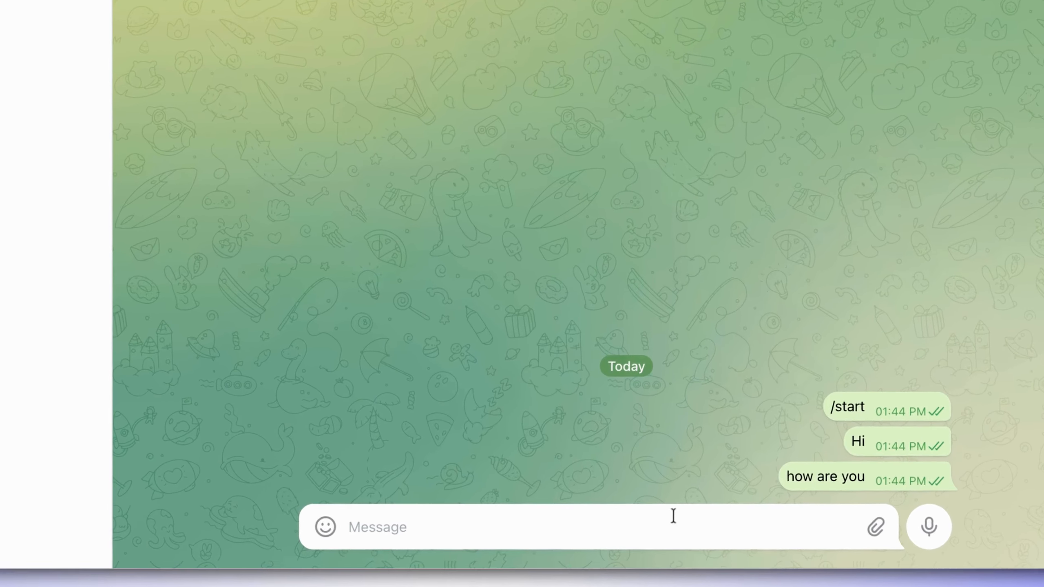
Send the greeting "Hi" to the UrbanStep bot in its Telegram chat
click(629, 535)
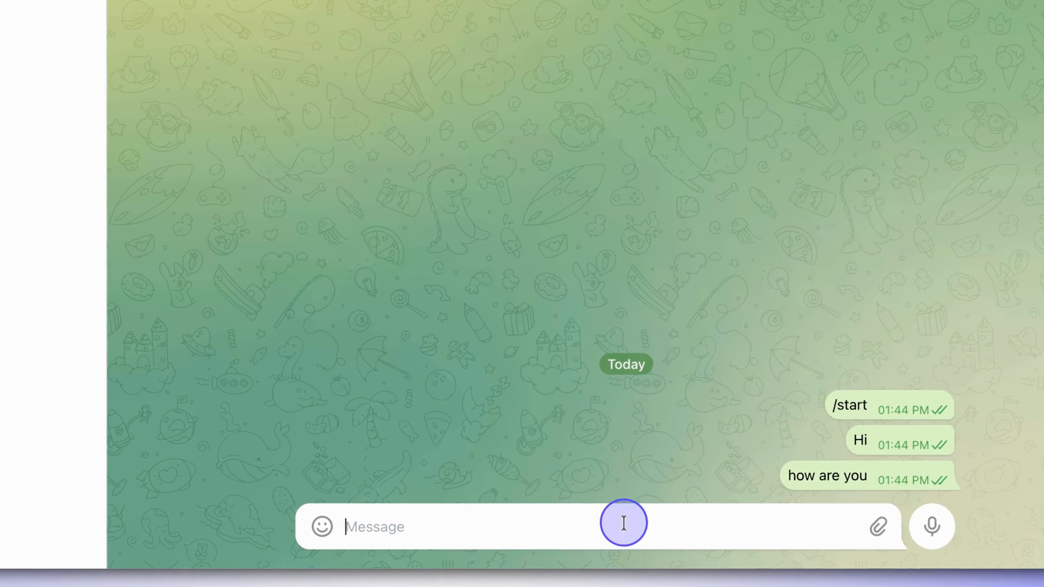
text(Hi)
key(Return)
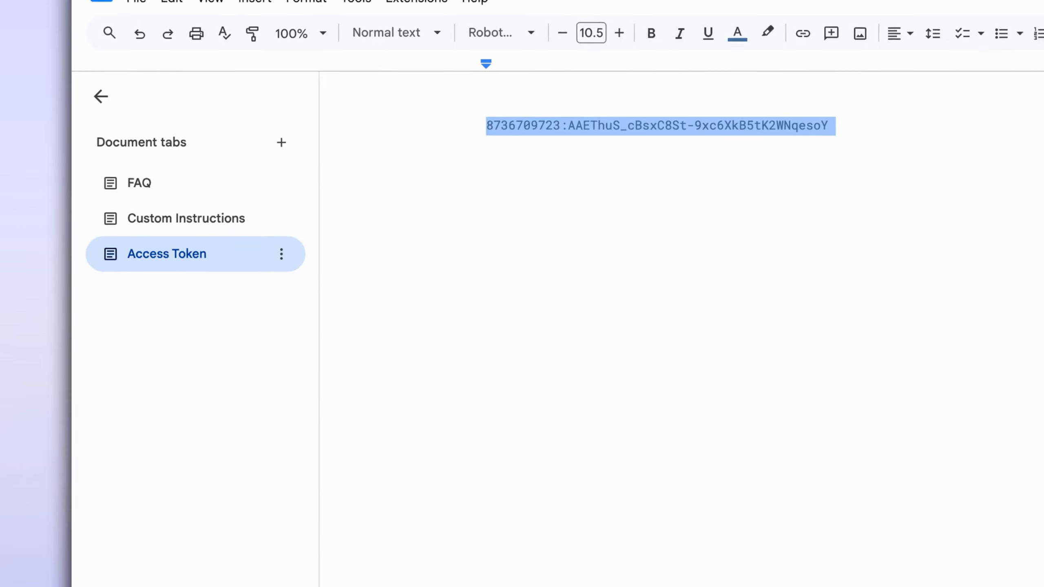
Look up Standard Delivery in the Google Docs FAQ, then return to Telegram and ask the bot "how many days does it take for standard delivery"
click(181, 188)
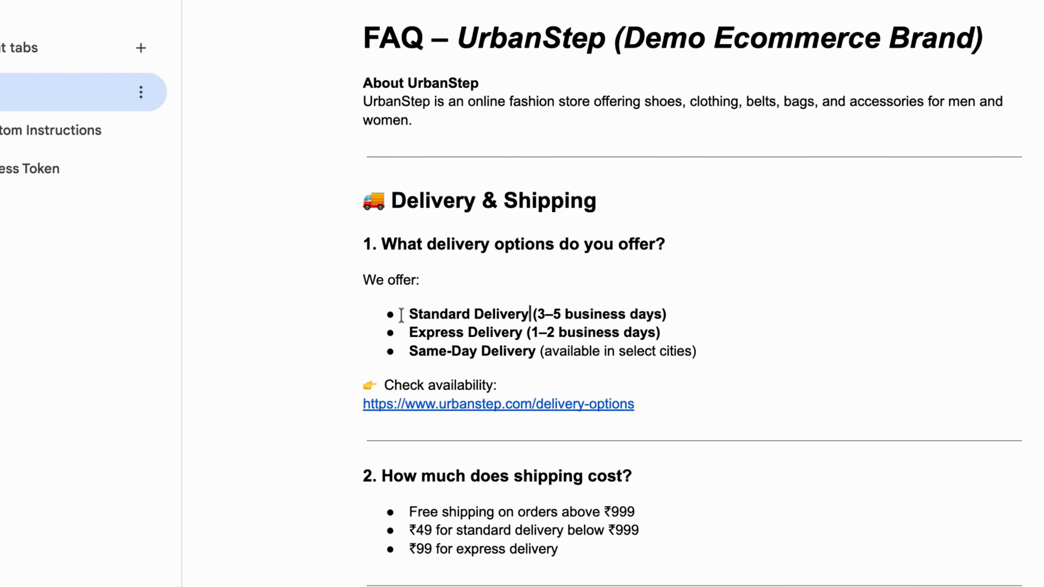
drag(401, 315, 518, 314)
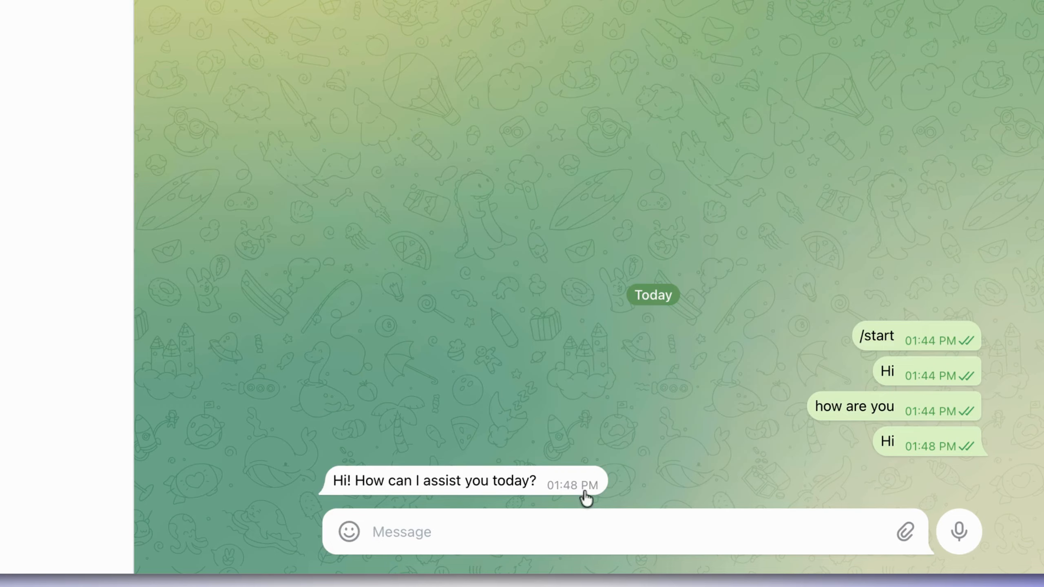
text(how many days does it take )
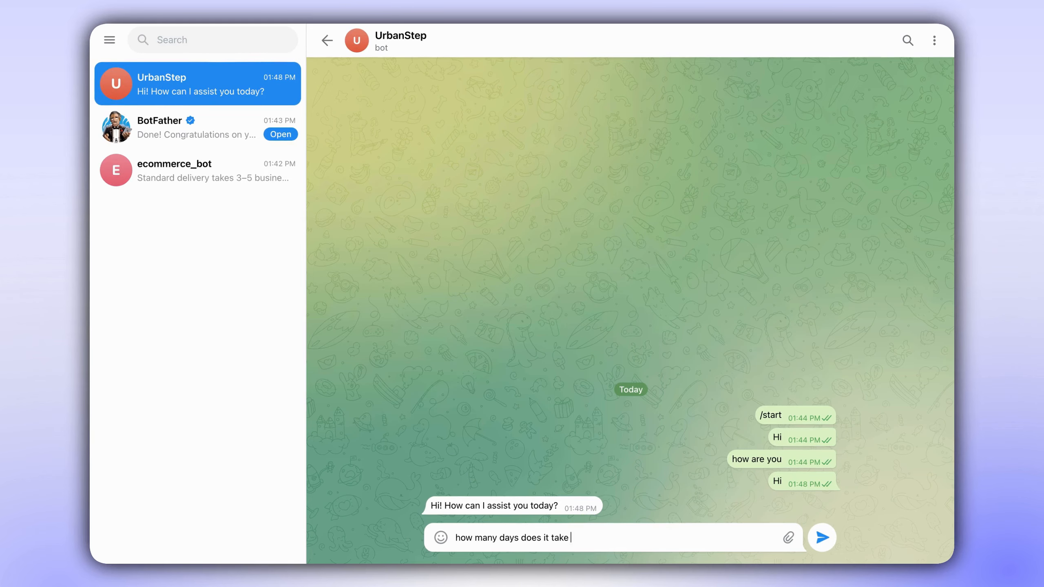
text(for standard delivery)
key(Return)
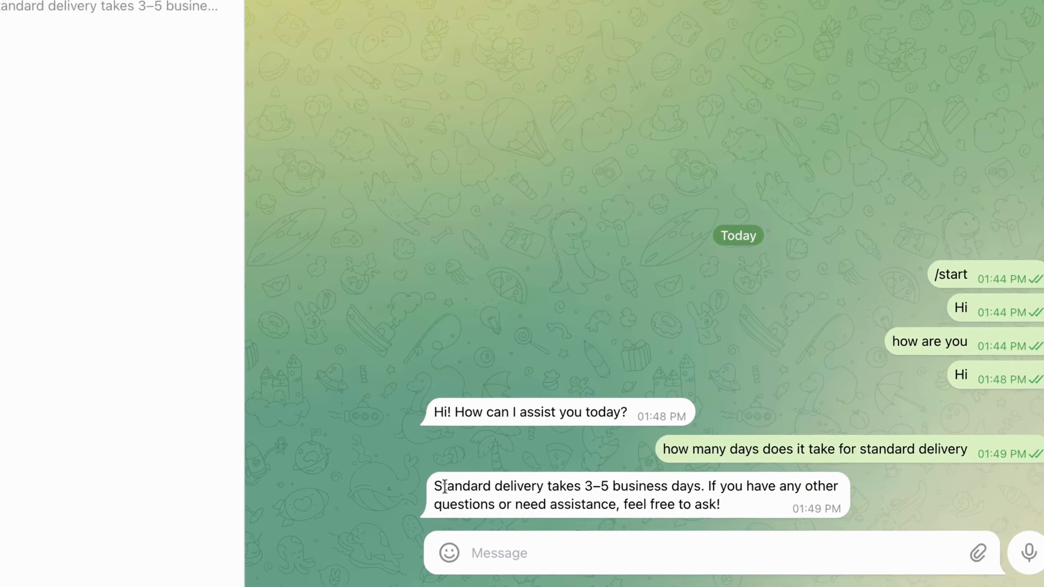
Check the bot's delivery answer against the FAQ document, then return to Telegram and ask "how much does it cost?"
drag(432, 492, 724, 504)
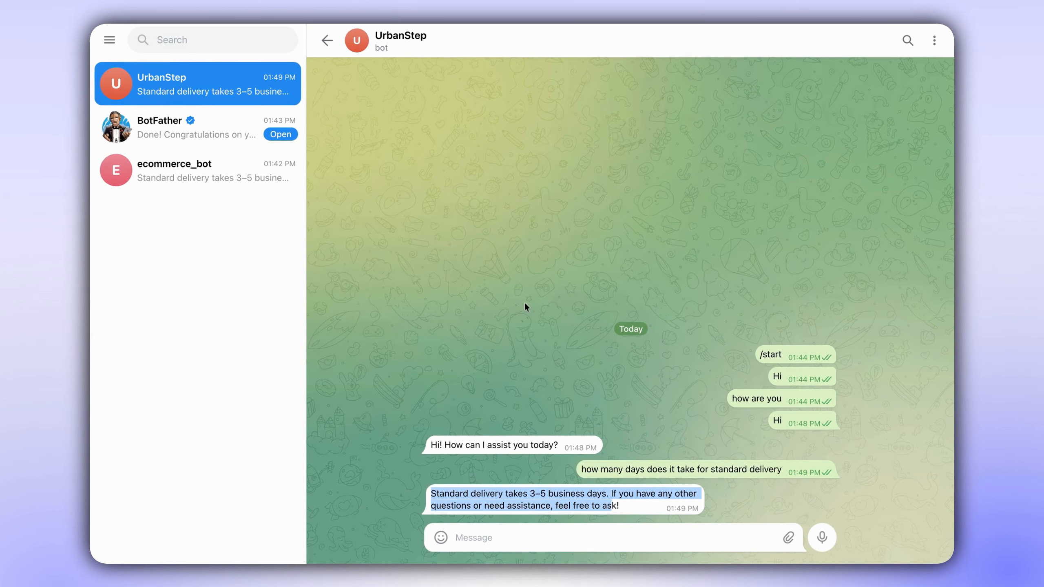
click(297, 26)
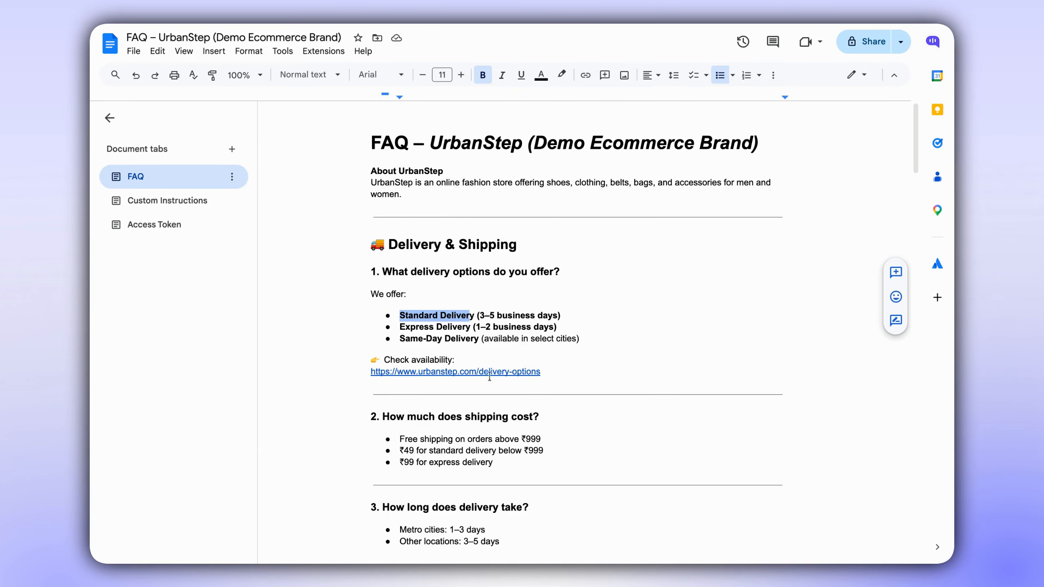
click(614, 25)
click(626, 537)
text(how much does it cost)
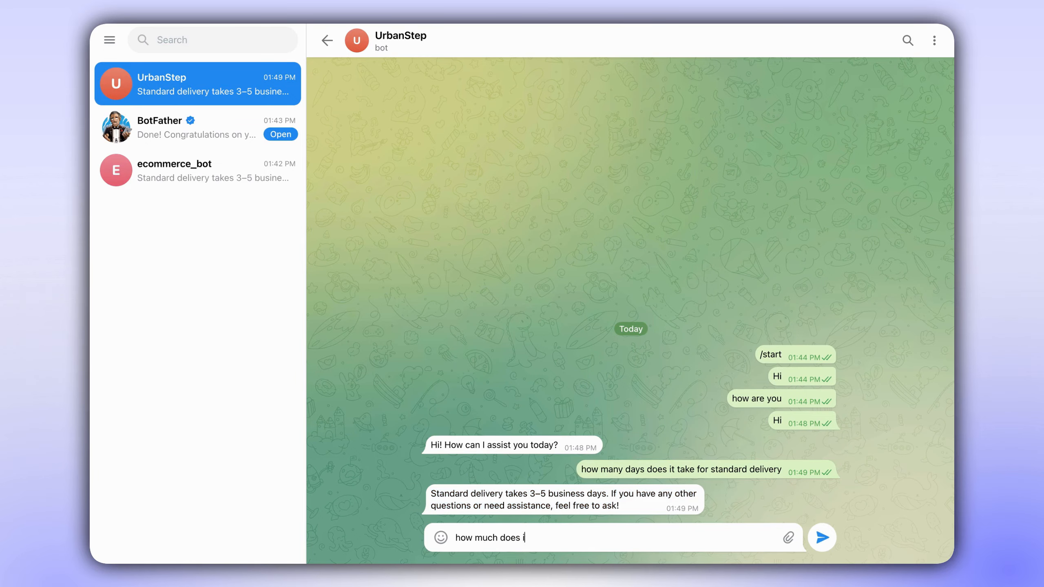
key(Return)
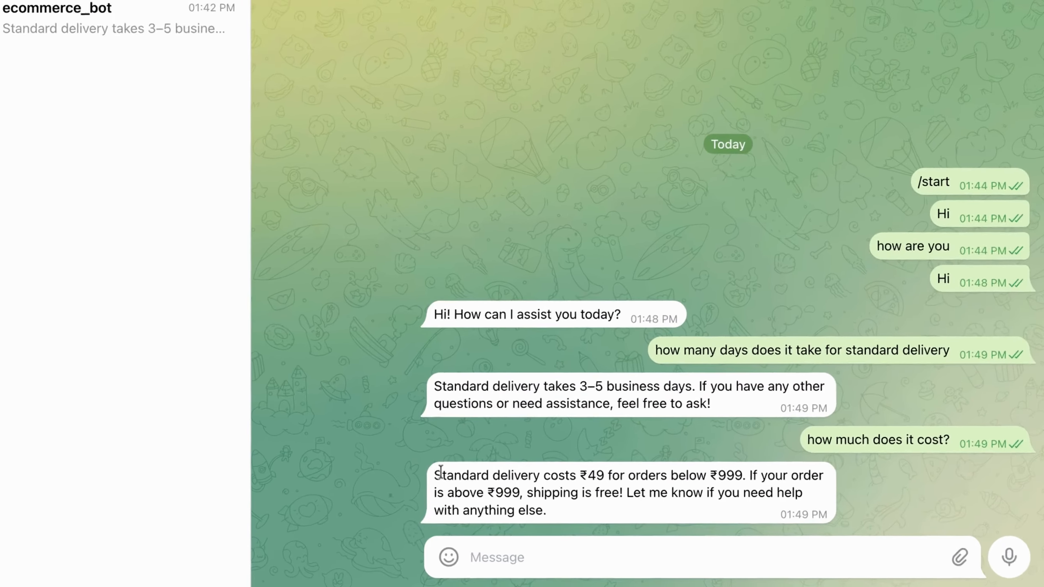
Compare the bot's reply about delivery cost with the shipping cost answers in the Google Docs FAQ
drag(431, 482, 555, 511)
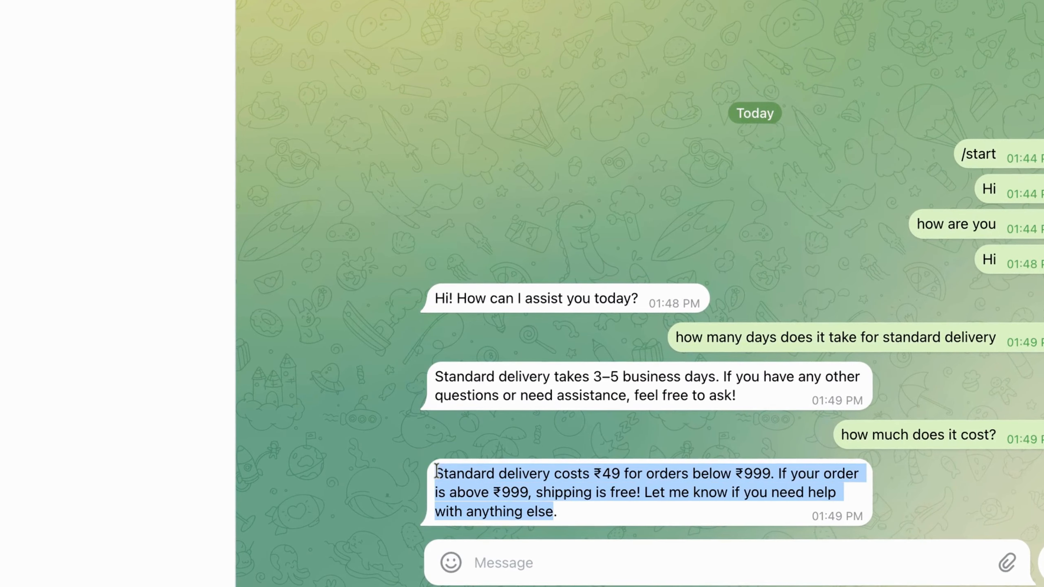
double_click(610, 477)
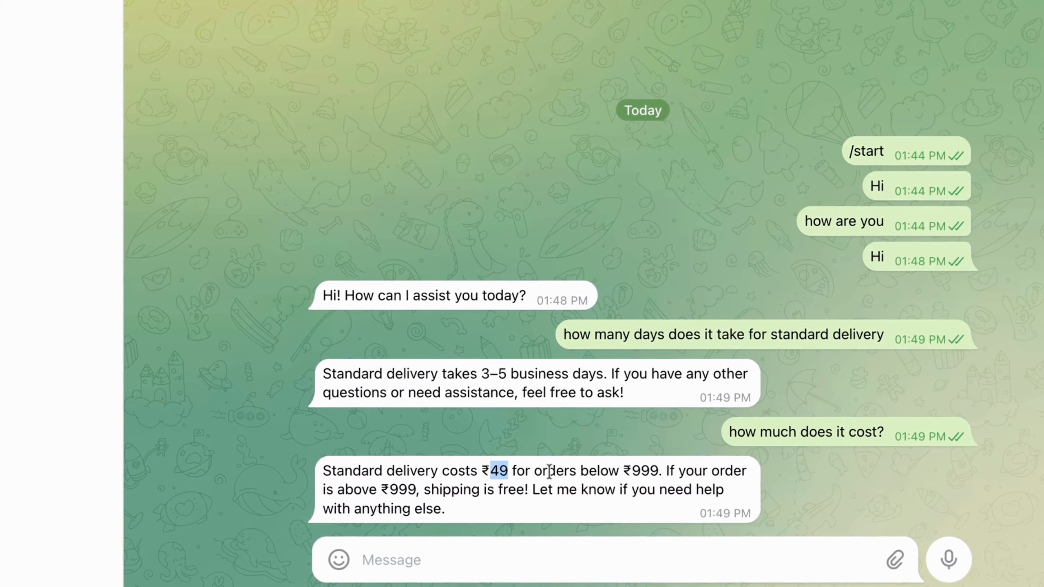
double_click(623, 472)
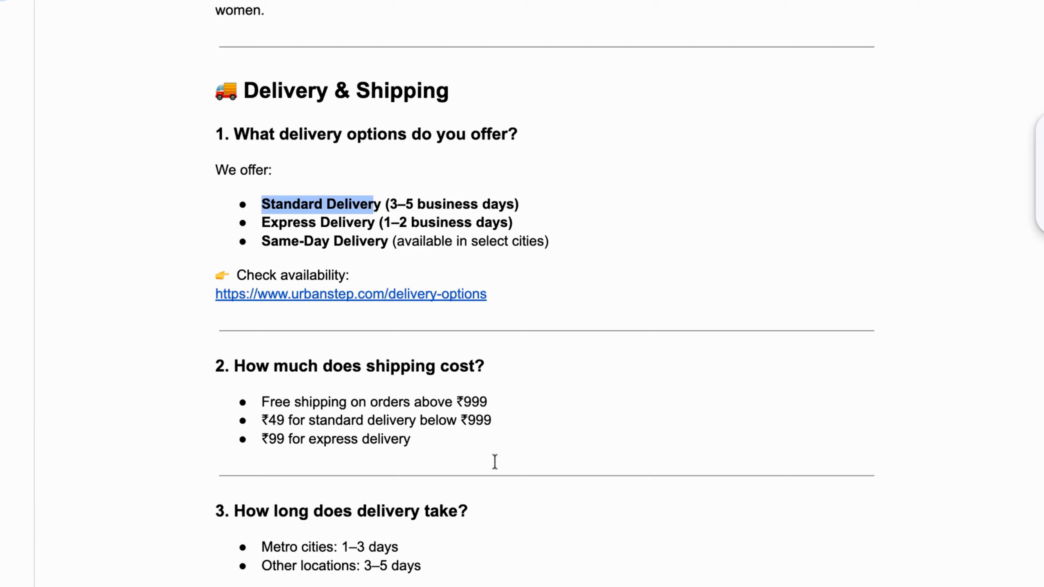
drag(495, 462, 261, 401)
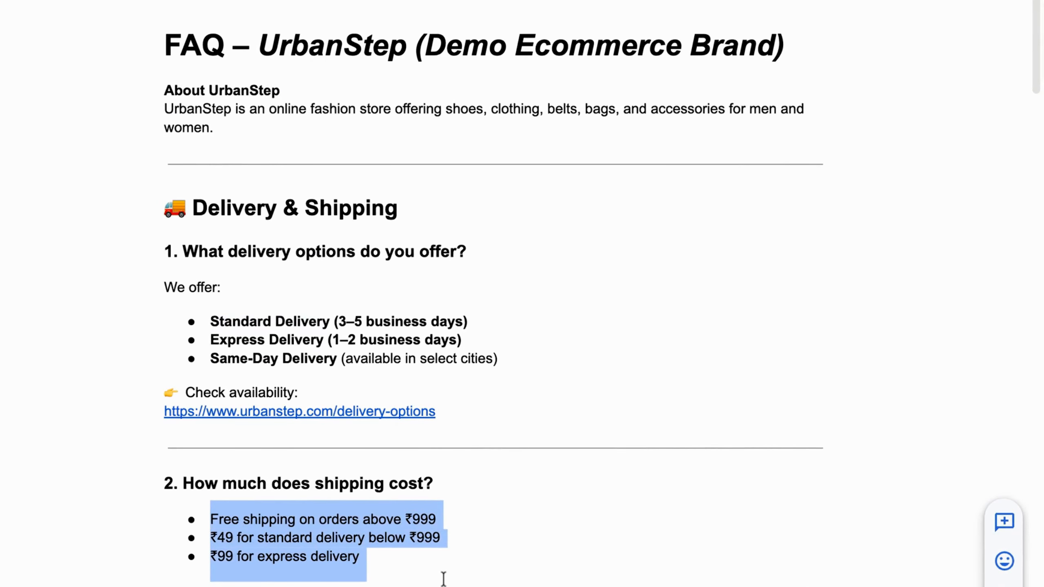
click(691, 303)
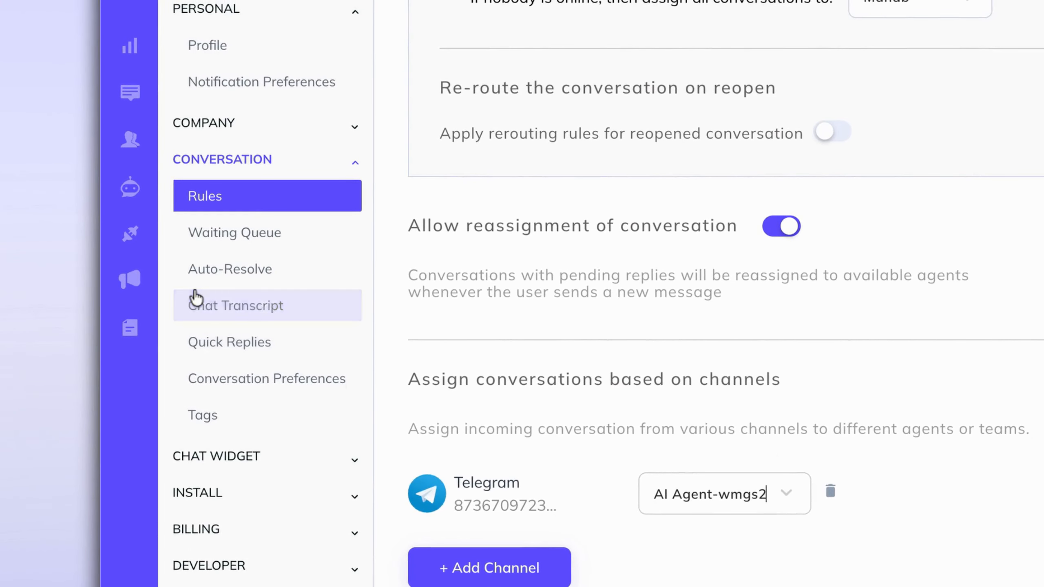
Switch to Kommunicate, search the AI agents for "urban" and open the UrbanStep AI Chatbot in the Agent Builder
click(130, 193)
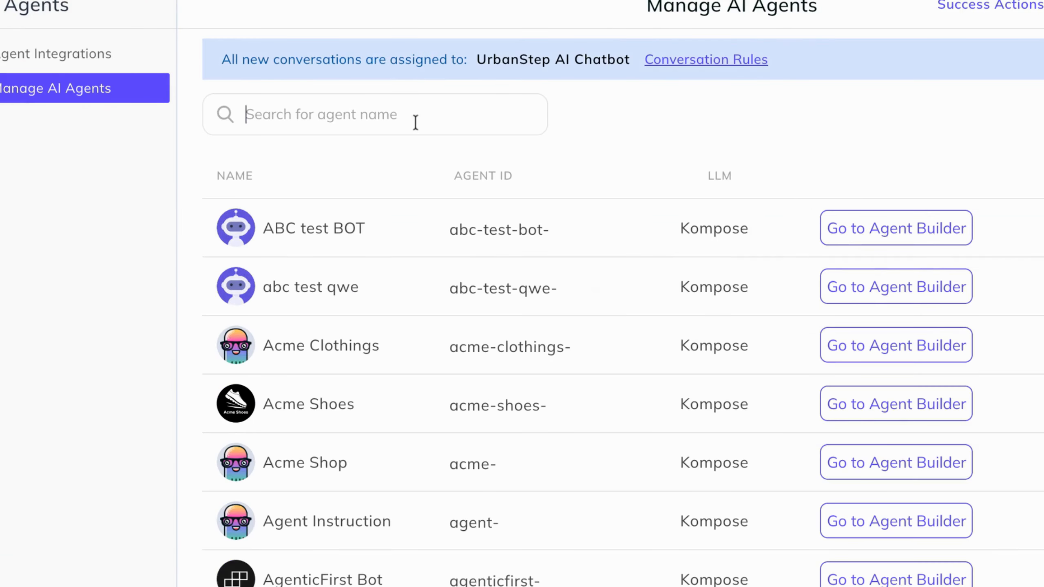
click(414, 121)
text(urban)
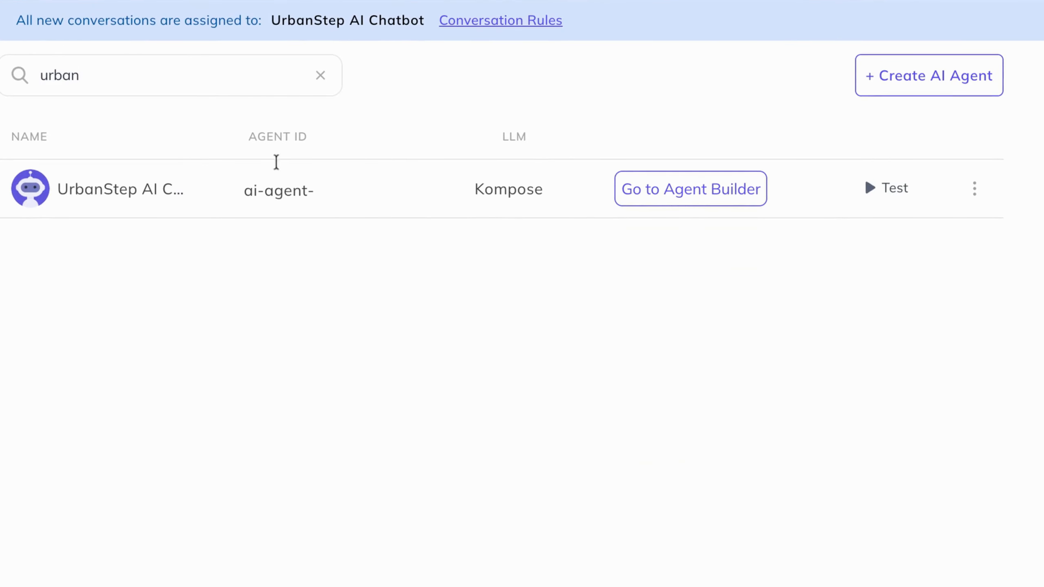
click(715, 186)
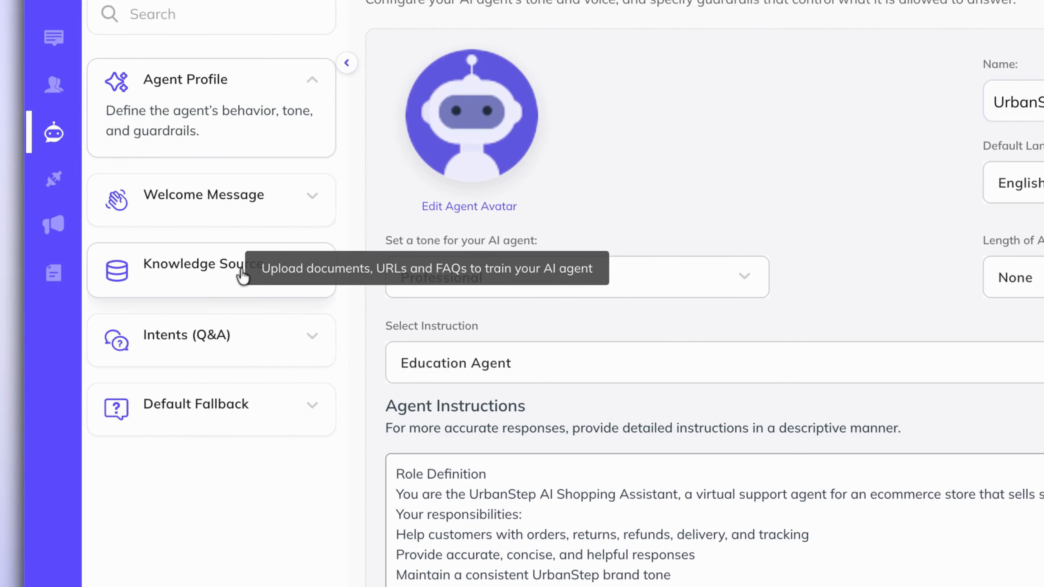
Look at the agent's Knowledge Source, then start a new intent in Intents (Q&A) and name it "Talk to human"
click(243, 276)
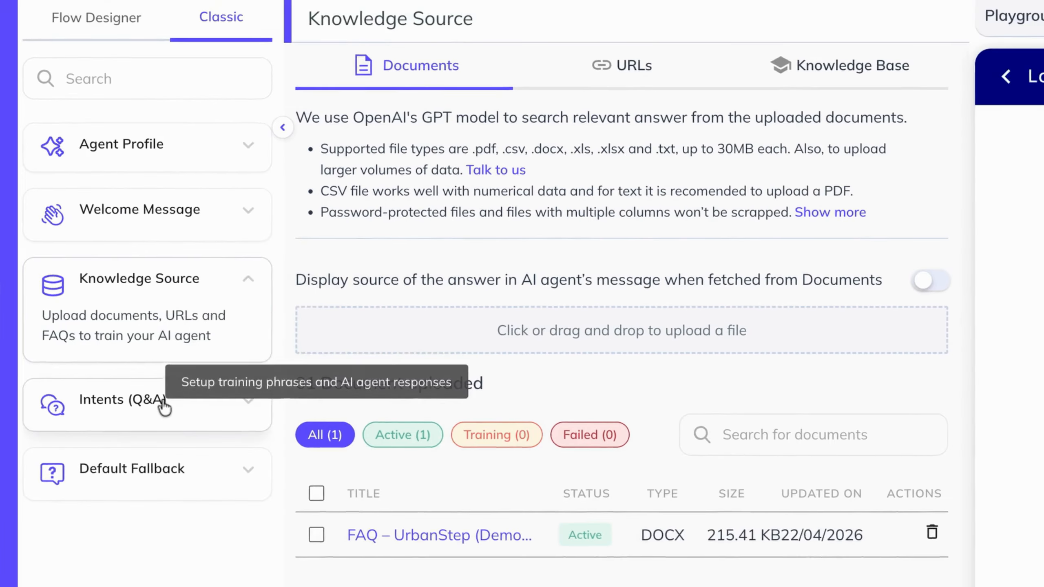
click(164, 407)
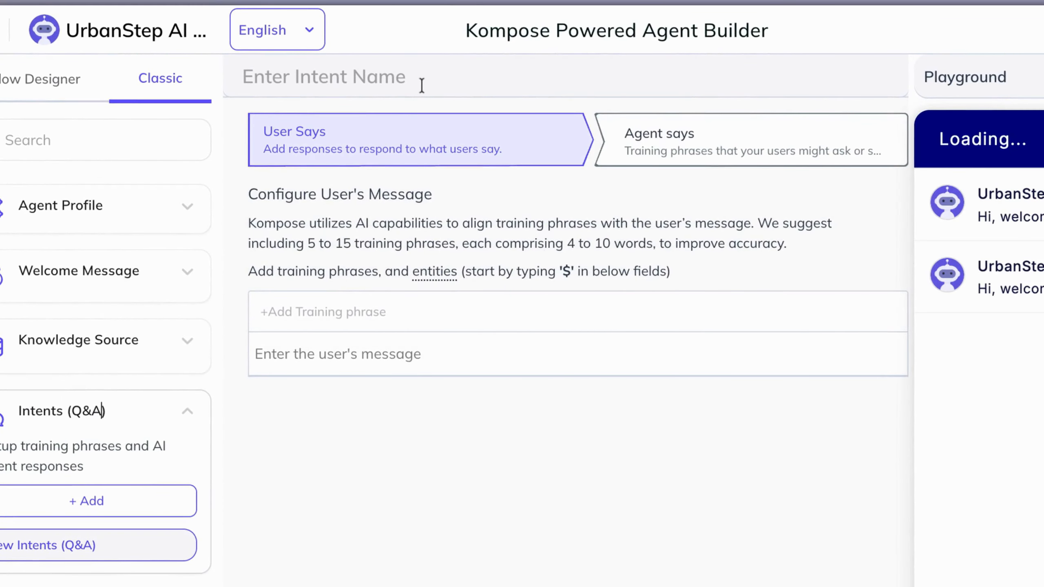
click(422, 86)
text(Talk)
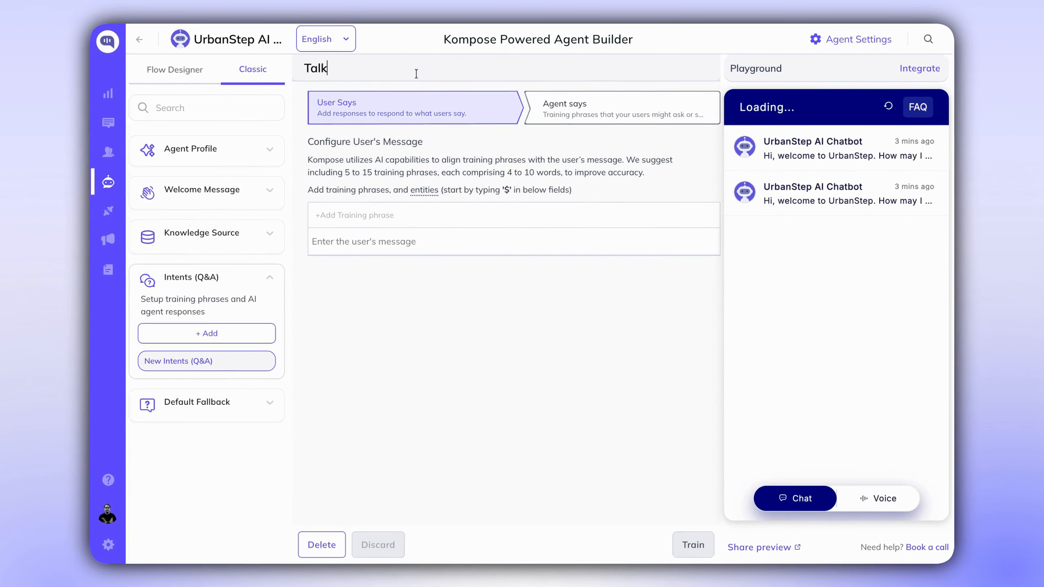
text( to hu)
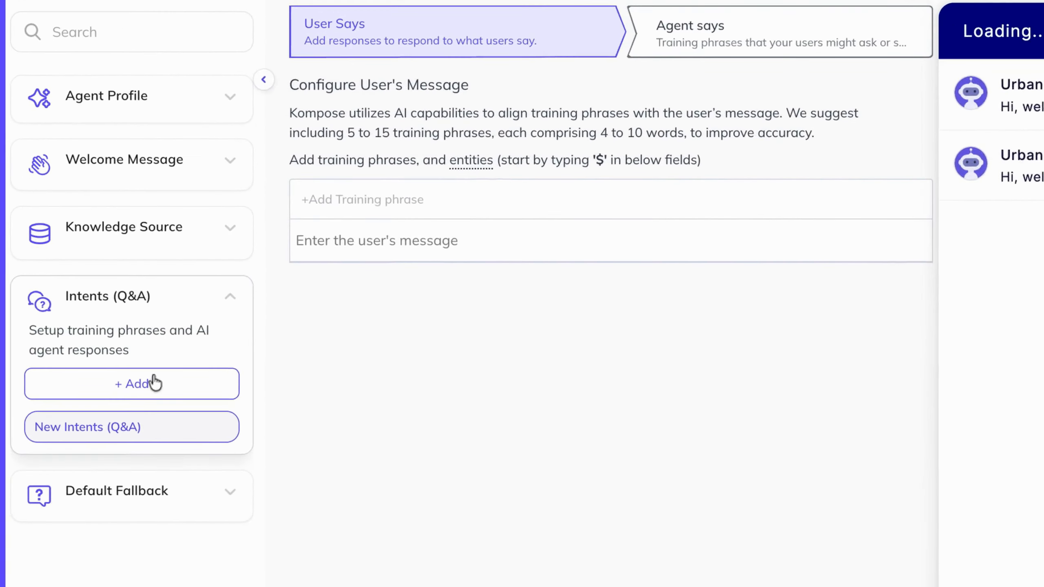
Add the training phrases "speak to human", "i want to talk to a human agent" and "connect me to human" to the intent
click(363, 250)
text(so)
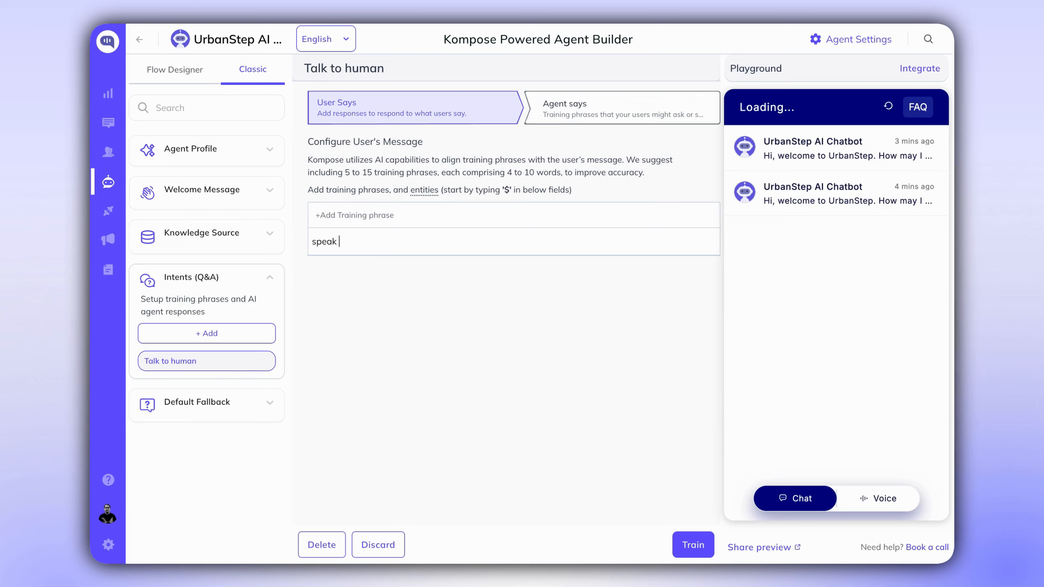
text(eak to human)
key(Return)
text(i want to talk to a human a)
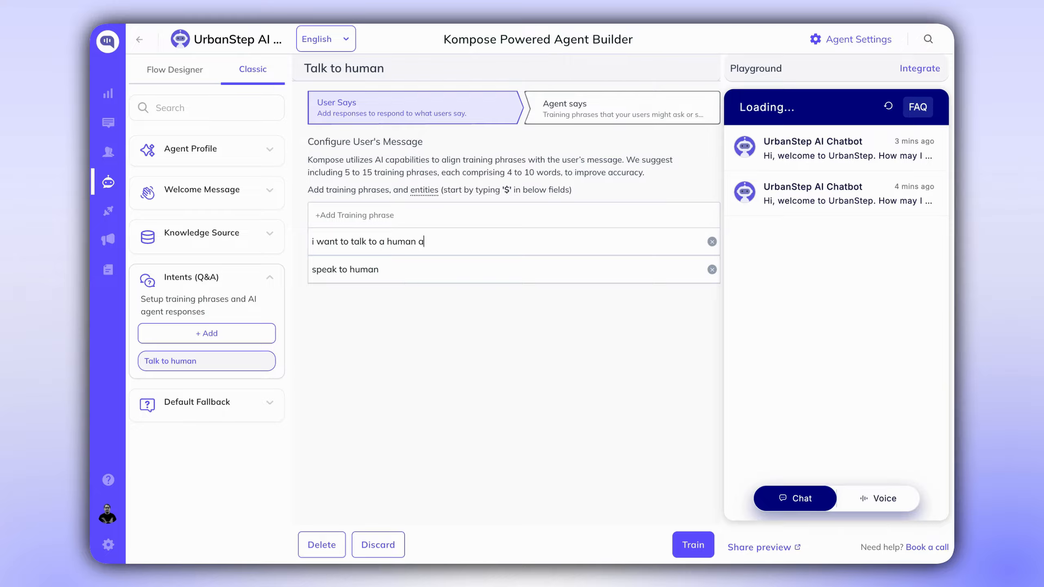
text(t)
key(Return)
text(connect)
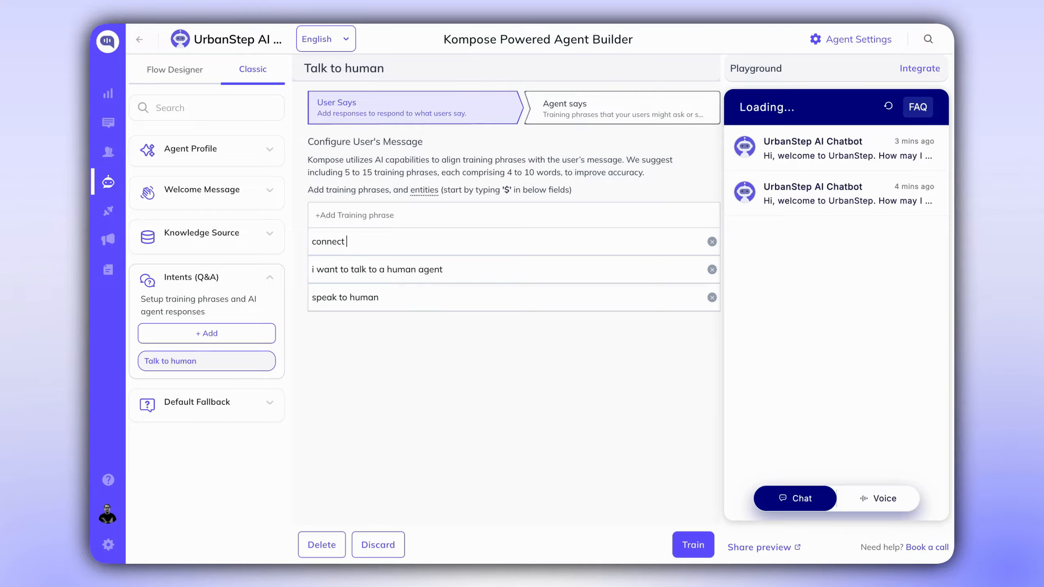
key(Return)
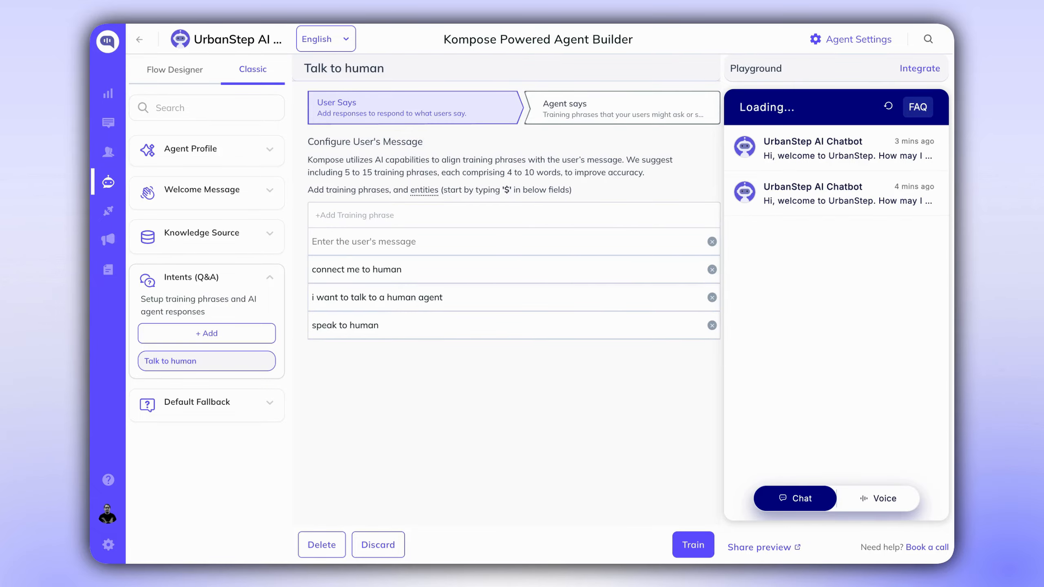
text(suppo)
key(BackSpace)
key(BackSpace)
key(BackSpace)
key(BackSpace)
key(BackSpace)
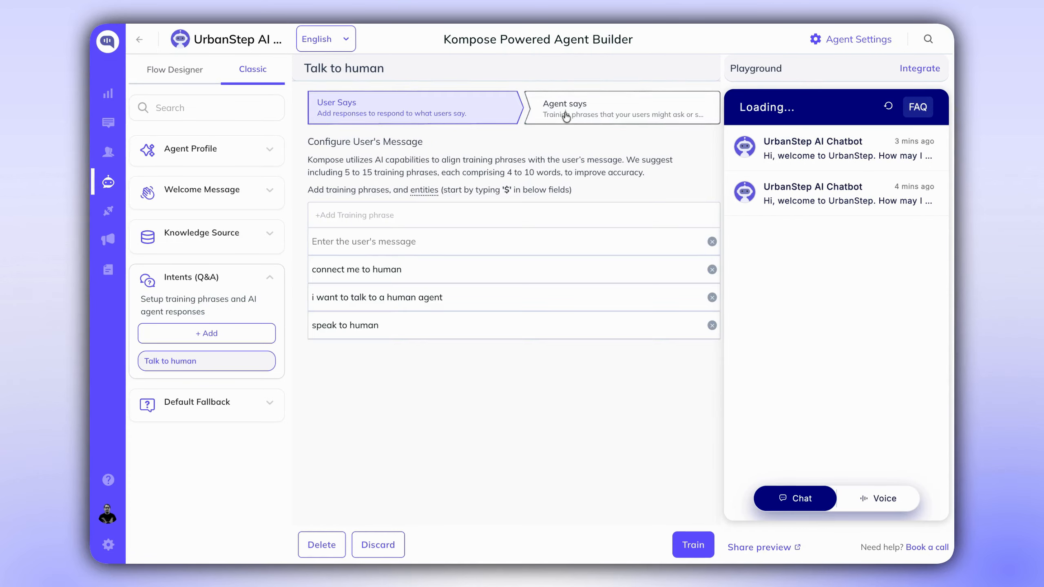
Set the intent's agent message to "Sure, I am connecting you to a human agent." and add a Handover action below it
click(565, 109)
text(Su)
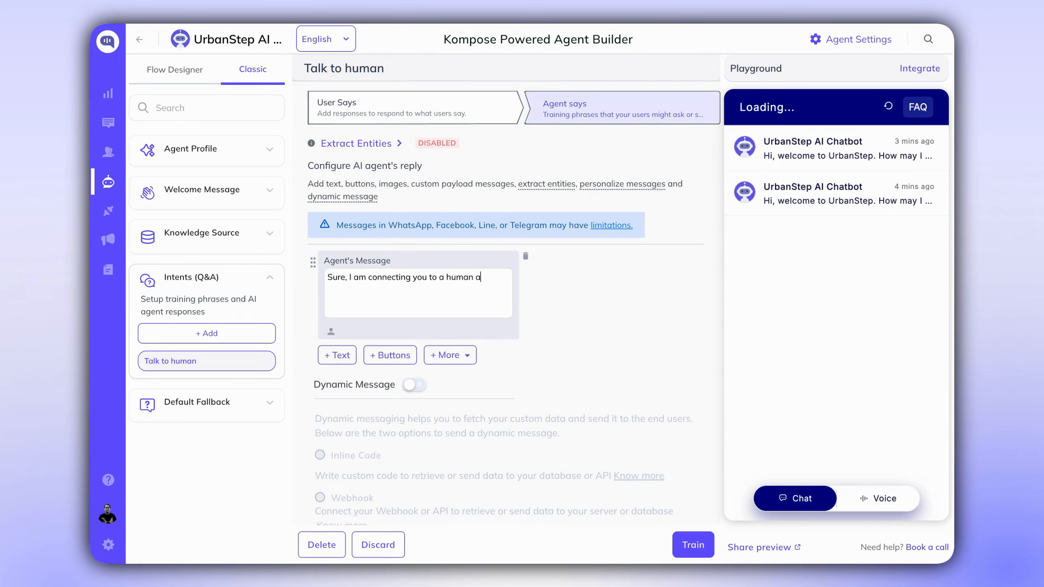
text(.)
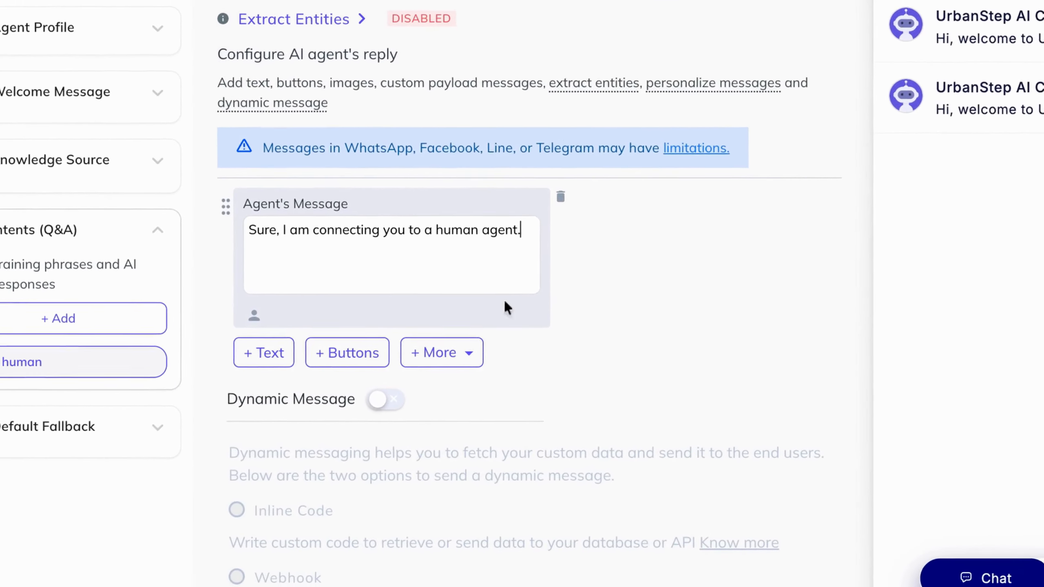
click(467, 355)
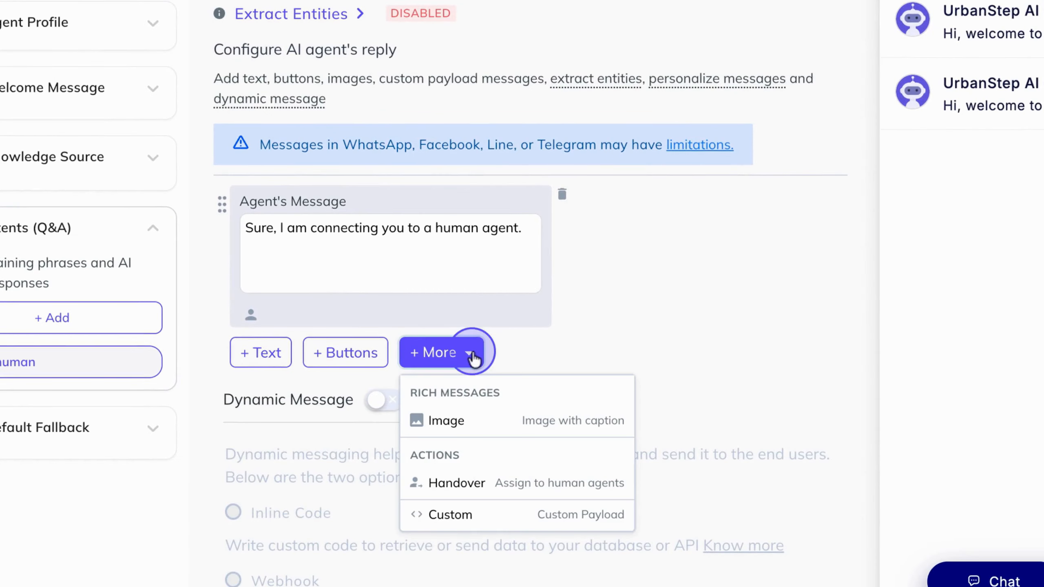
click(485, 485)
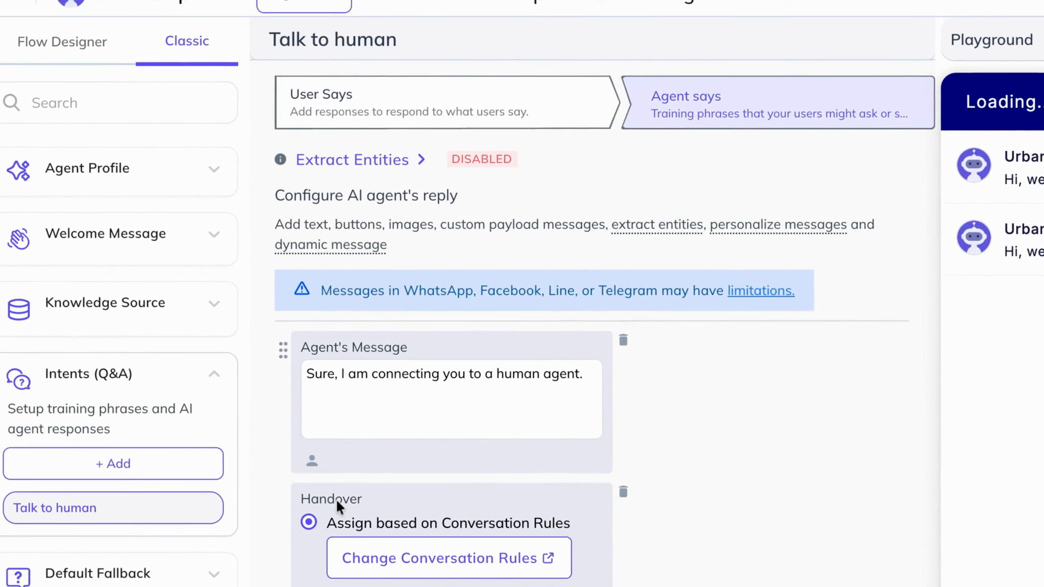
Recheck the "Talk to human" training phrases, then set its handover to a specific human teammate and train the agent
click(376, 119)
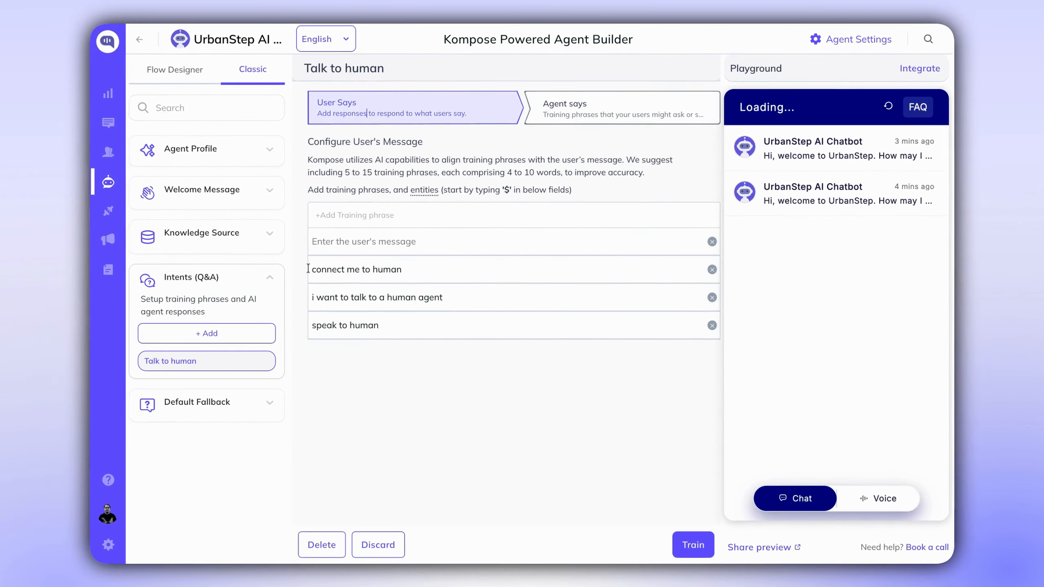
drag(308, 269, 403, 270)
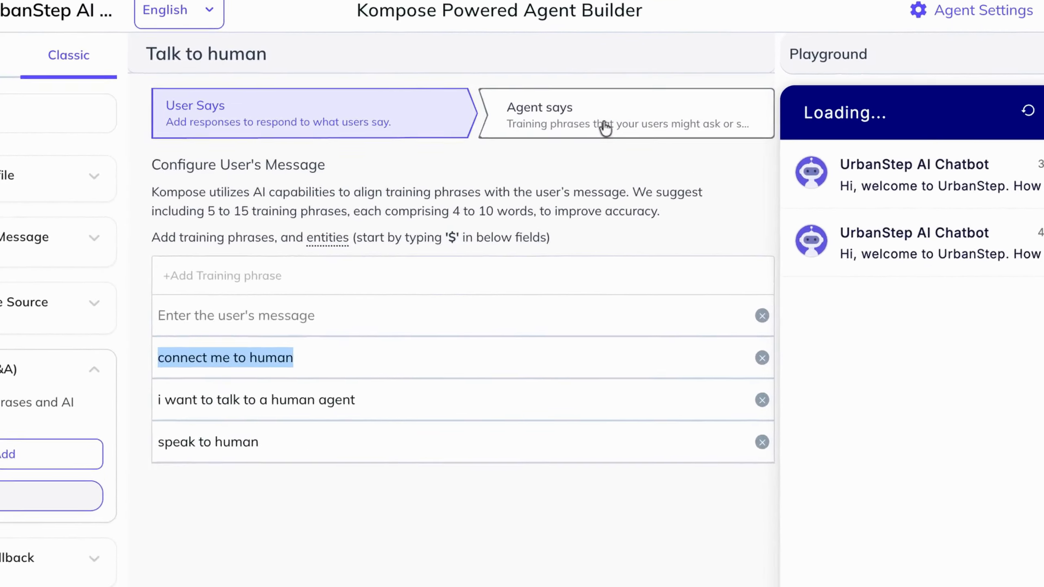
click(606, 117)
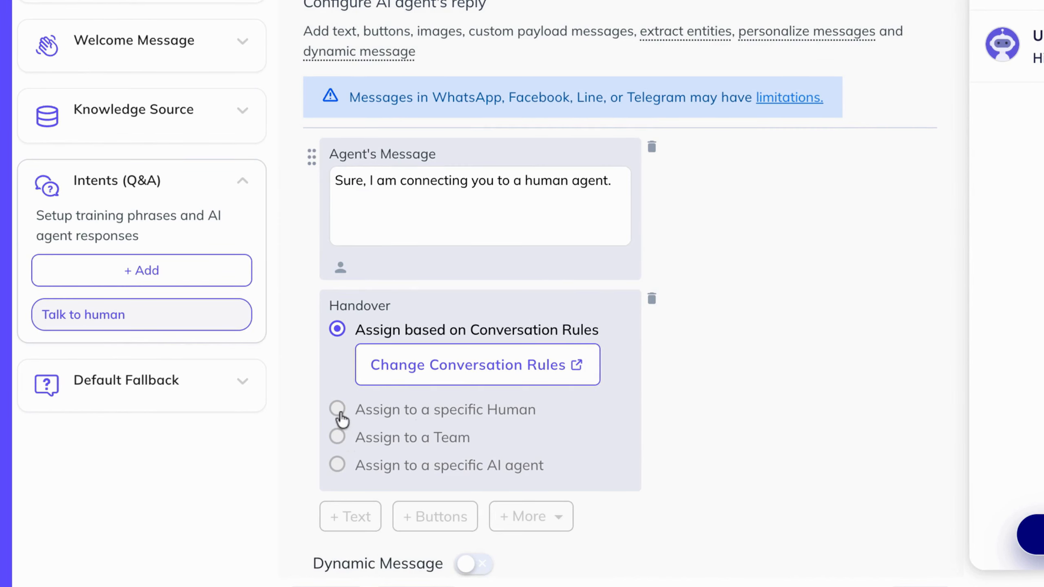
click(341, 412)
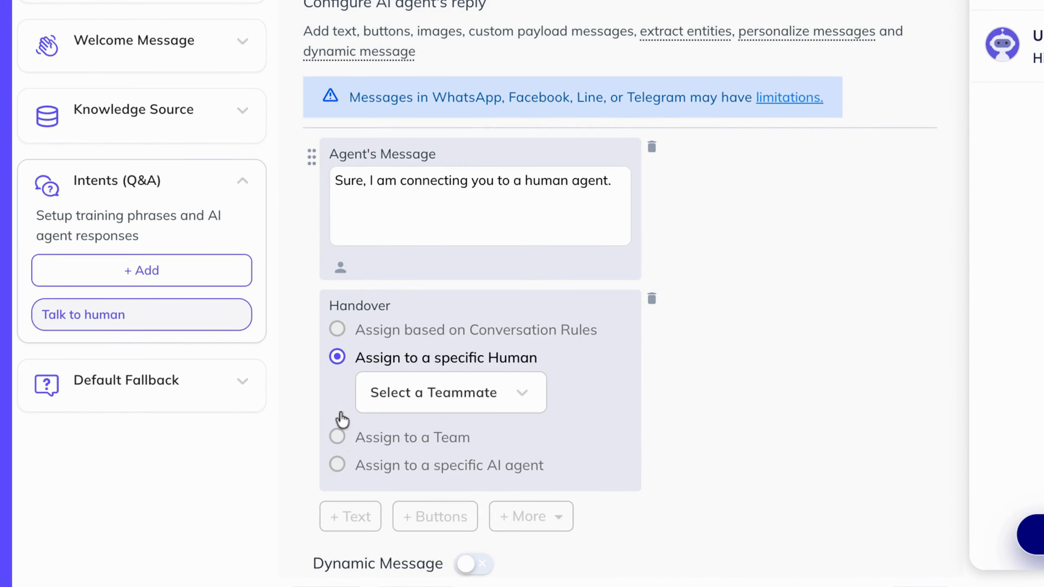
click(432, 403)
click(408, 358)
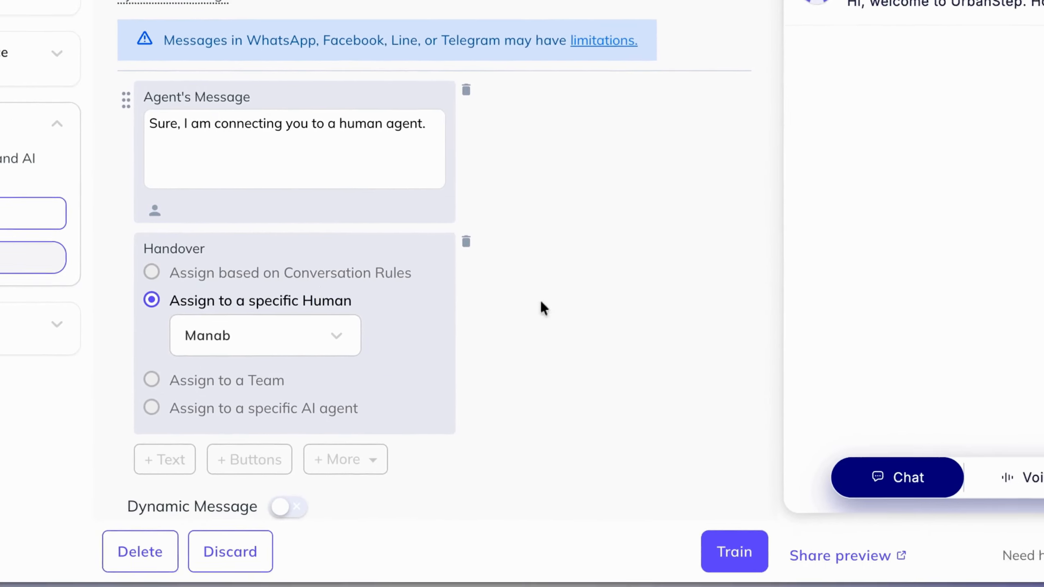
scroll(592, 300, down, 5)
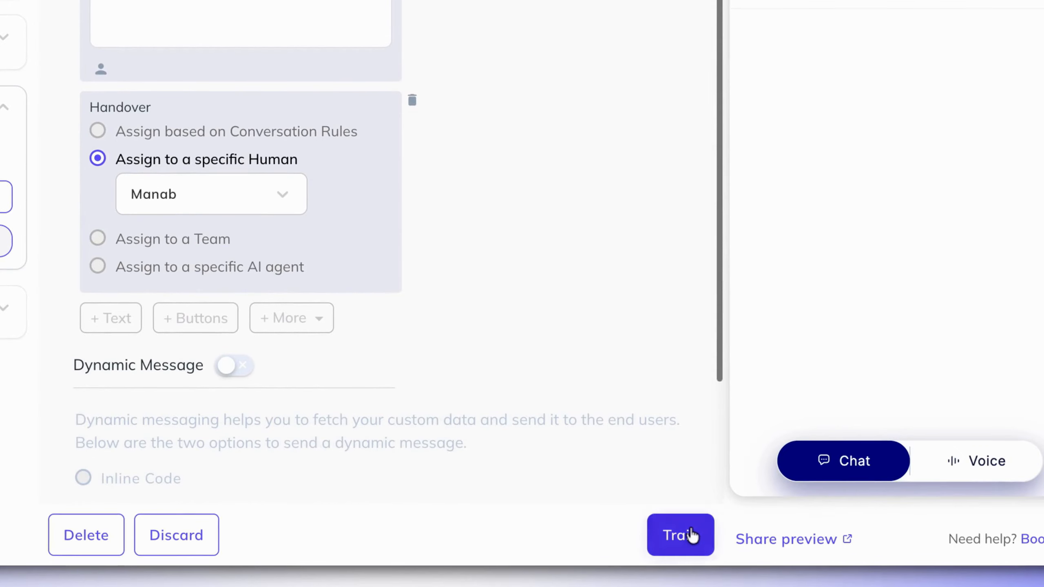
click(691, 529)
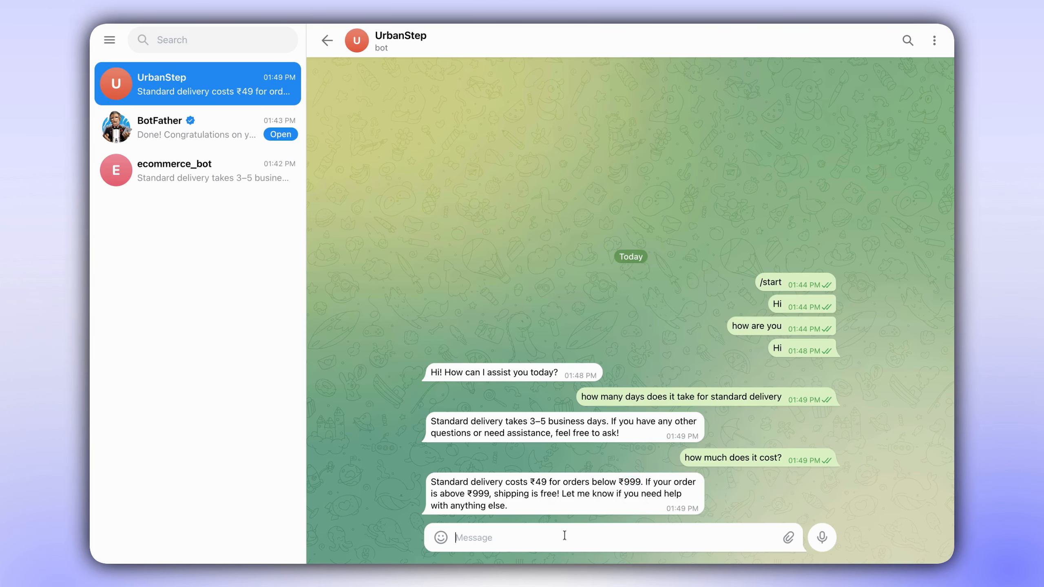
Switch to the UrbanStep bot chat in Telegram and send "i want to speak to a human"
text(i want to speak to a human)
key(Return)
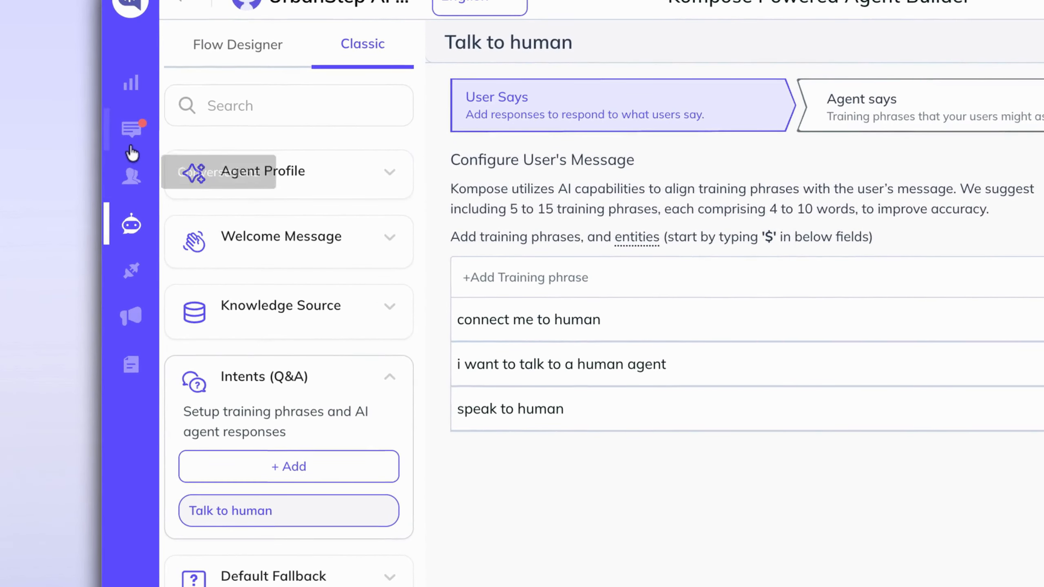
Switch to Kommunicate, open the new Telegram conversation among the assigned ones and read its message history, assignment notice and AI summary
click(131, 142)
click(304, 73)
click(235, 144)
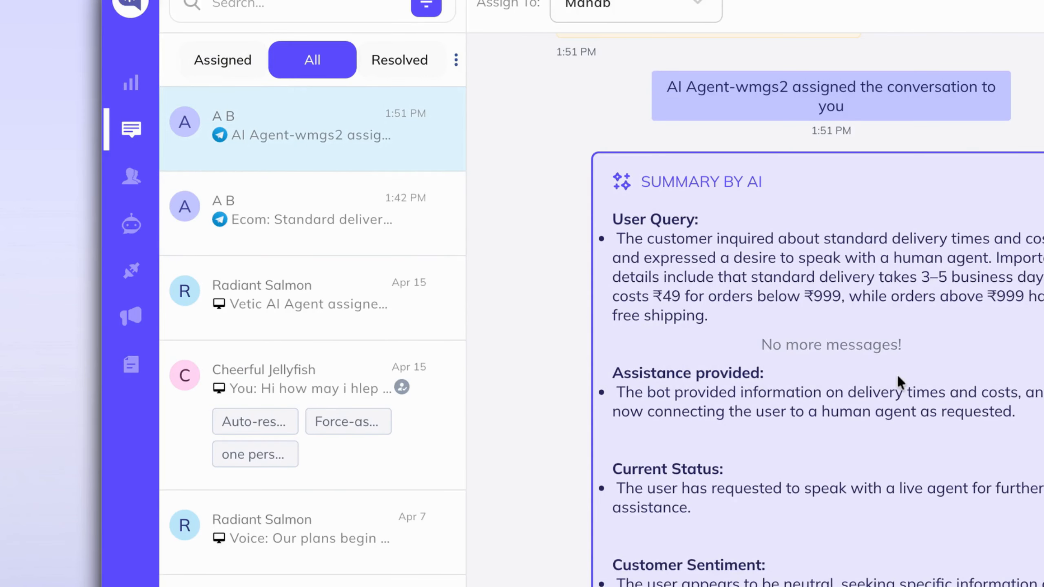
click(237, 60)
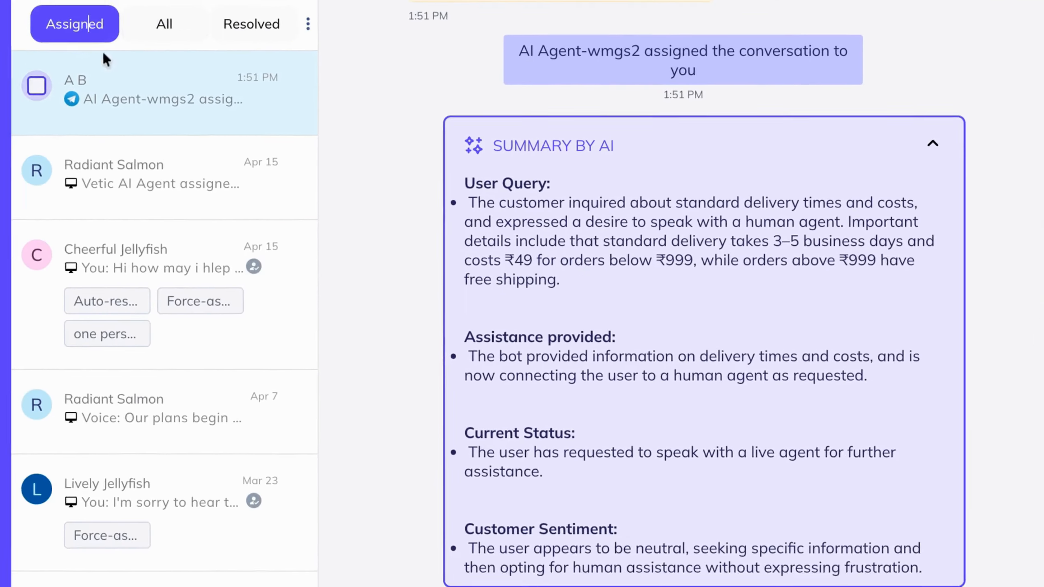
scroll(838, 365, up, 10)
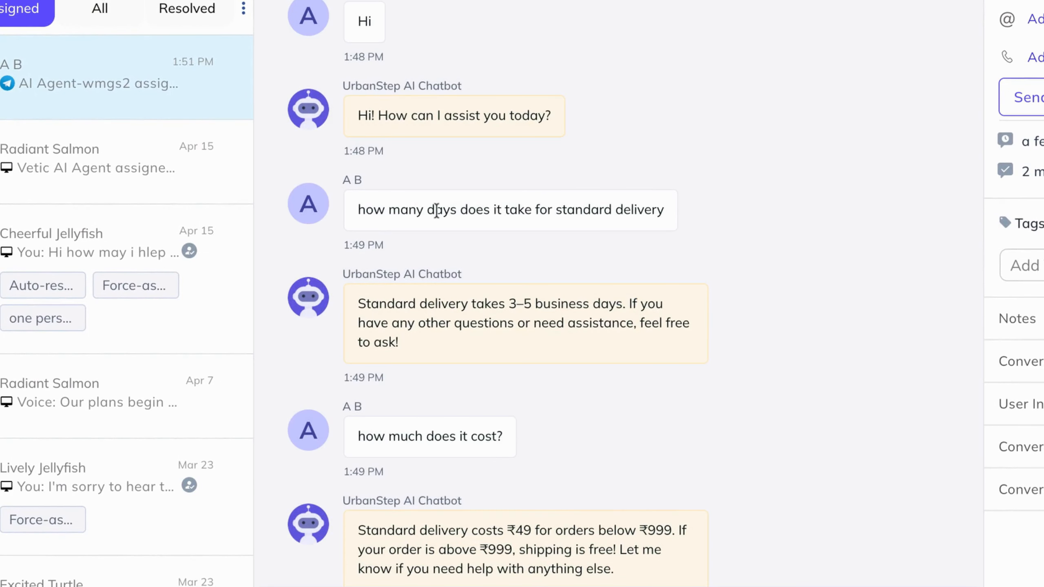
drag(437, 210, 575, 210)
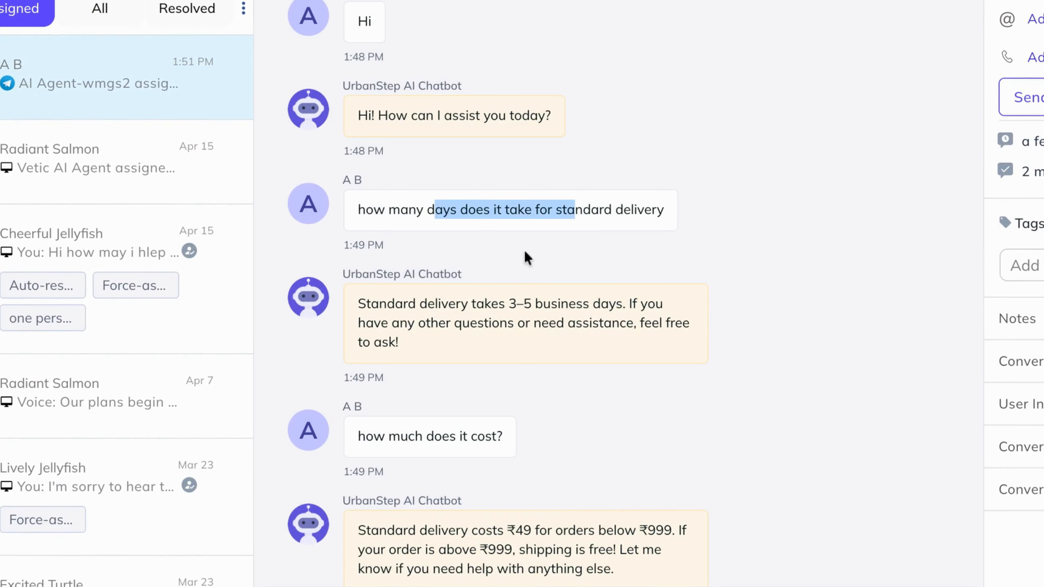
click(575, 324)
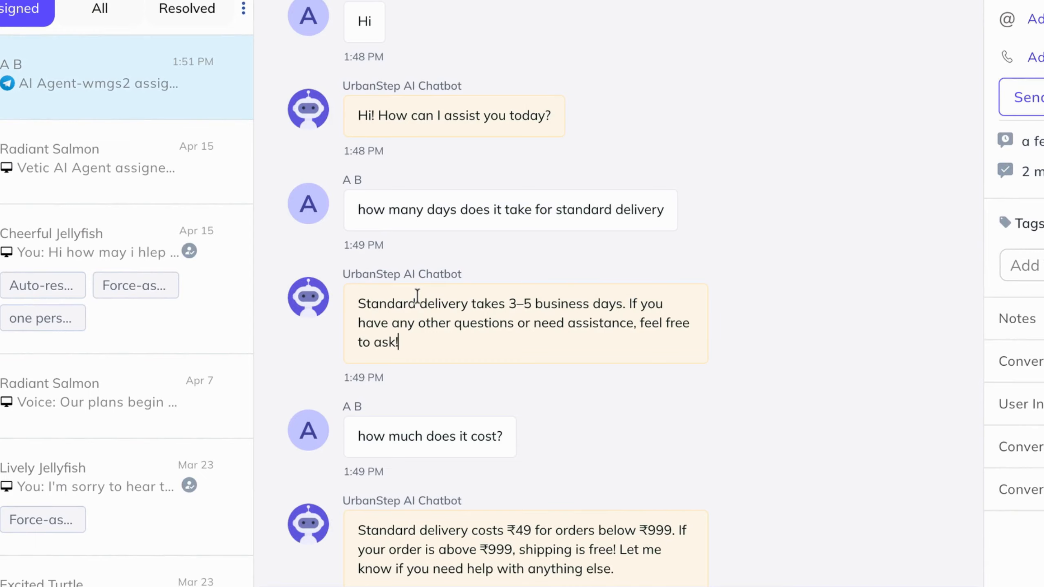
scroll(417, 295, down, 10)
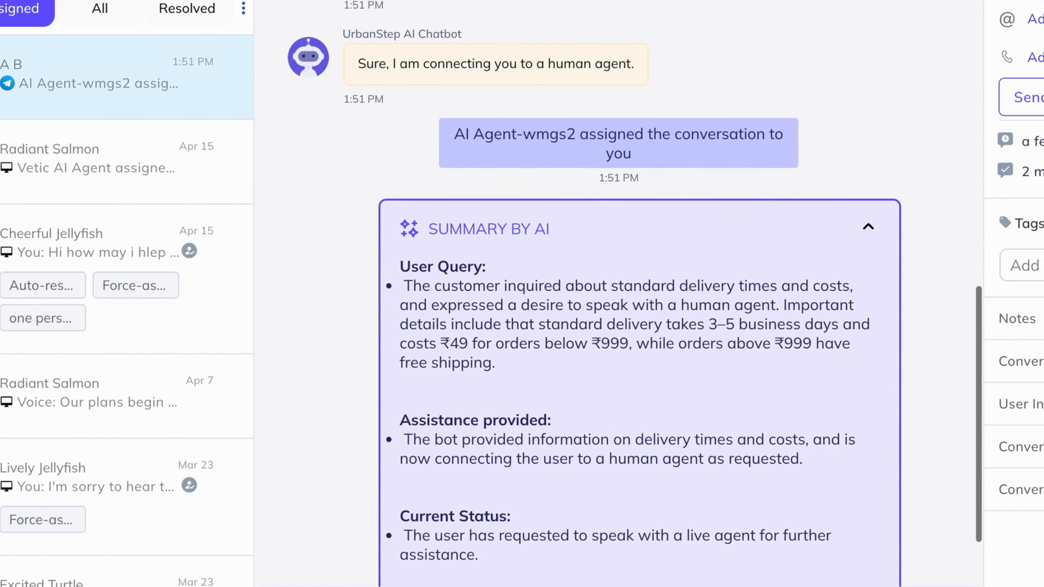
drag(447, 134, 631, 153)
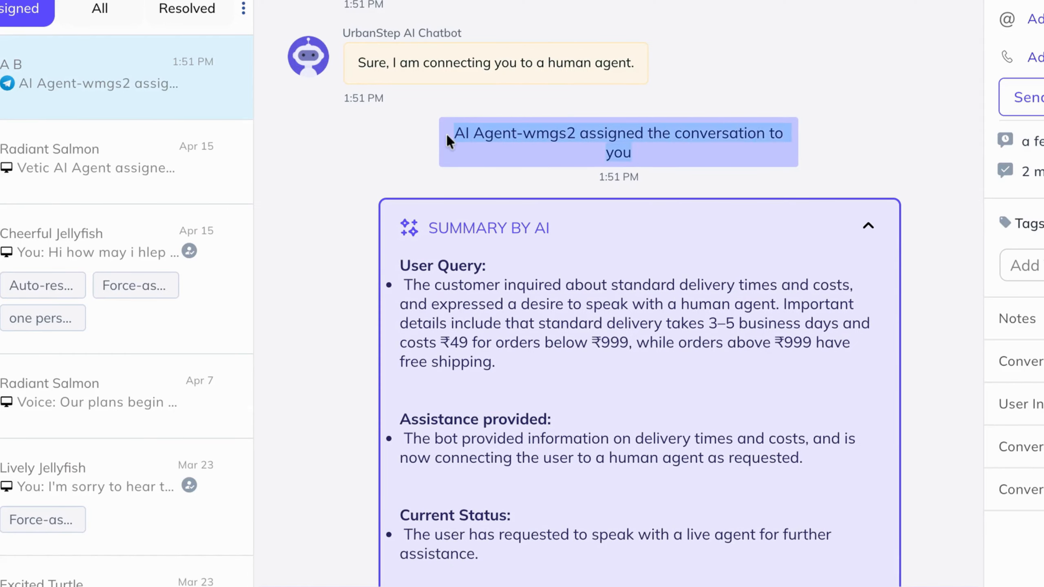
scroll(666, 115, down, 3)
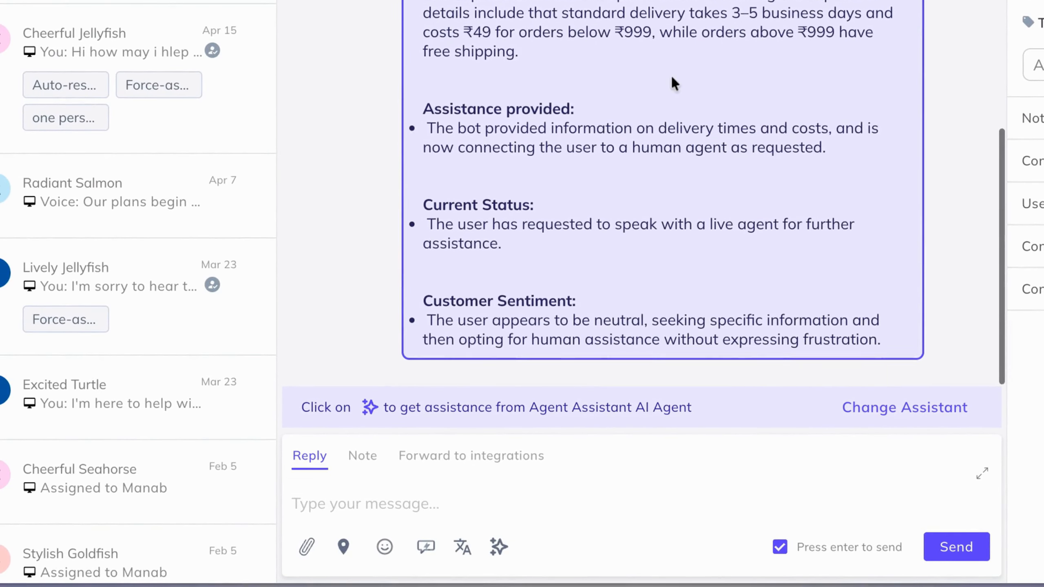
Reply to the customer in the conversation with "Hi there, how may I help you today?"
click(402, 502)
text(Hi )
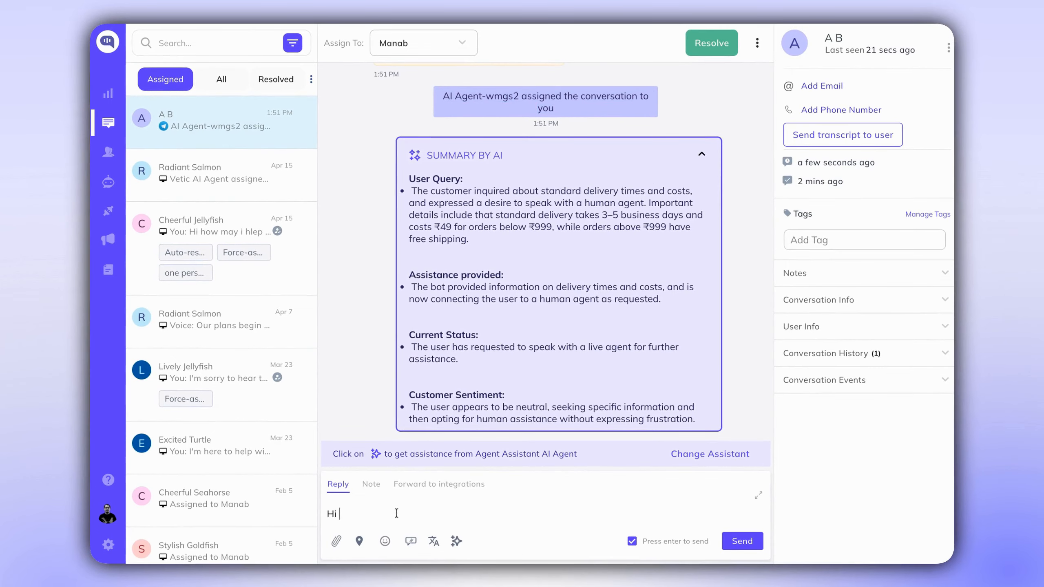
text(there, how may I help you today?)
key(Return)
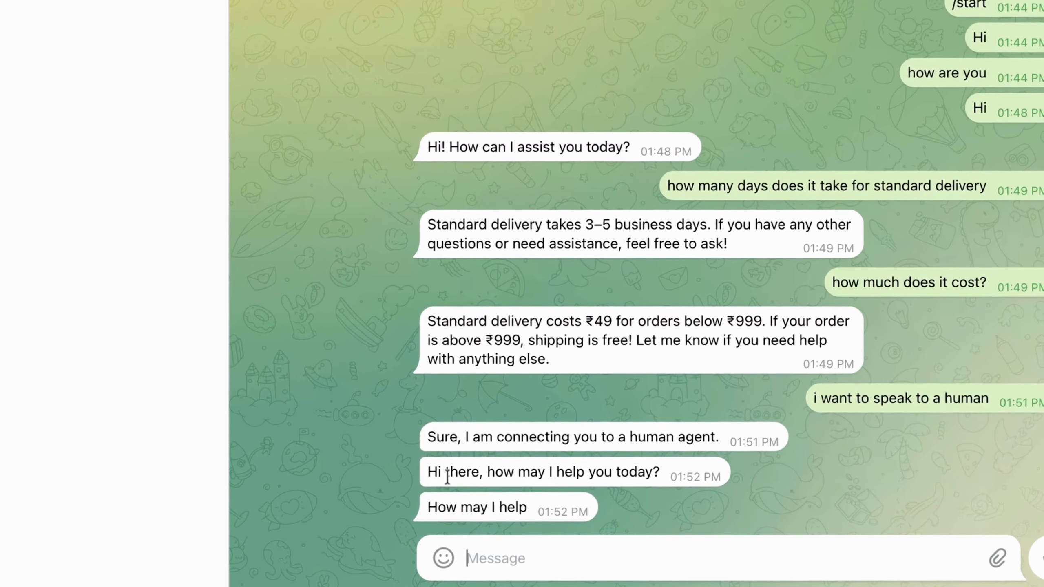
Switch to Telegram and check the human agent's replies and the handover request in the UrbanStep bot chat
drag(445, 506, 542, 505)
drag(447, 476, 621, 473)
drag(446, 510, 602, 494)
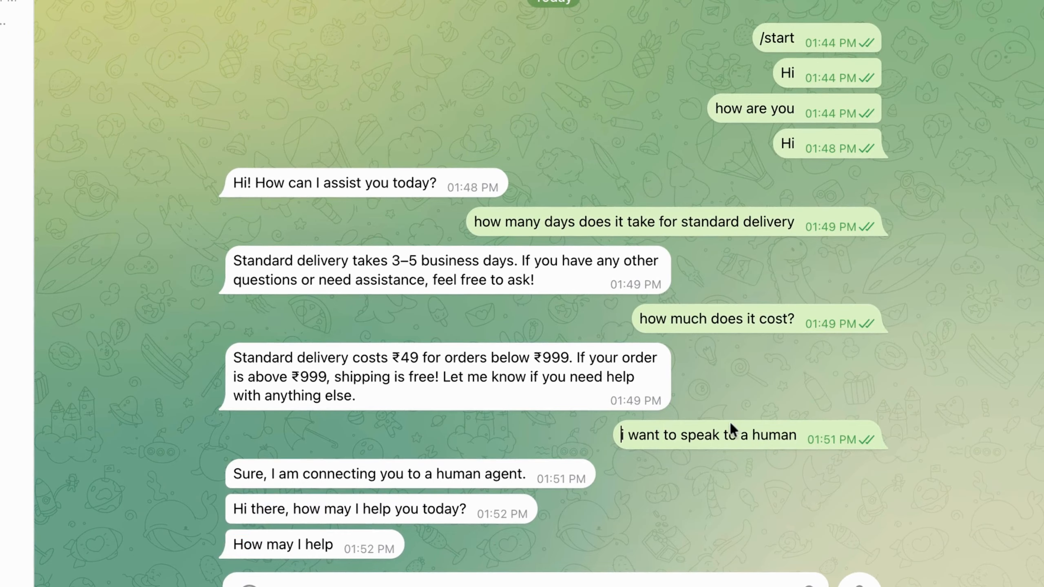
double_click(779, 423)
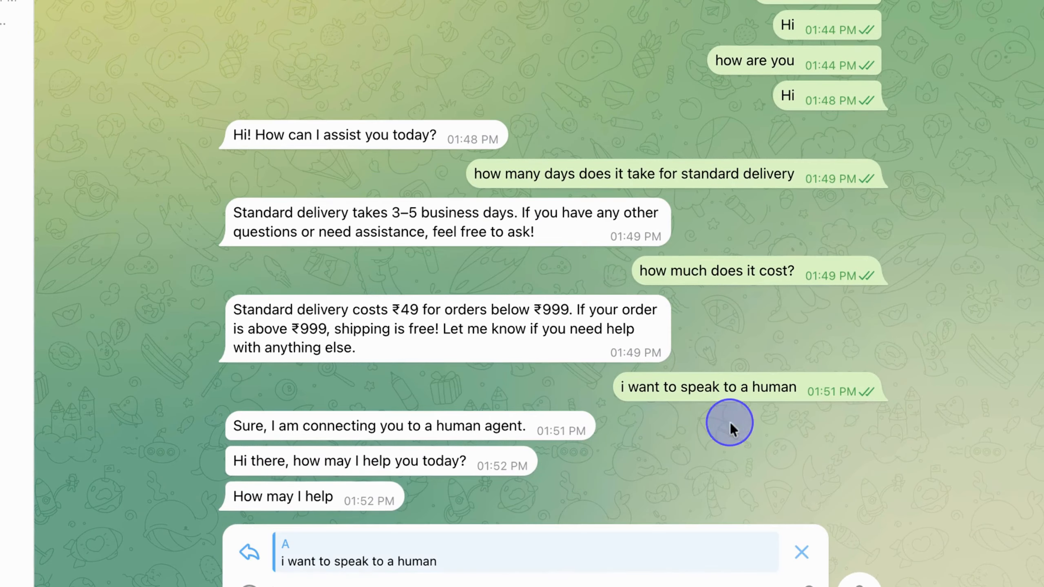
click(803, 553)
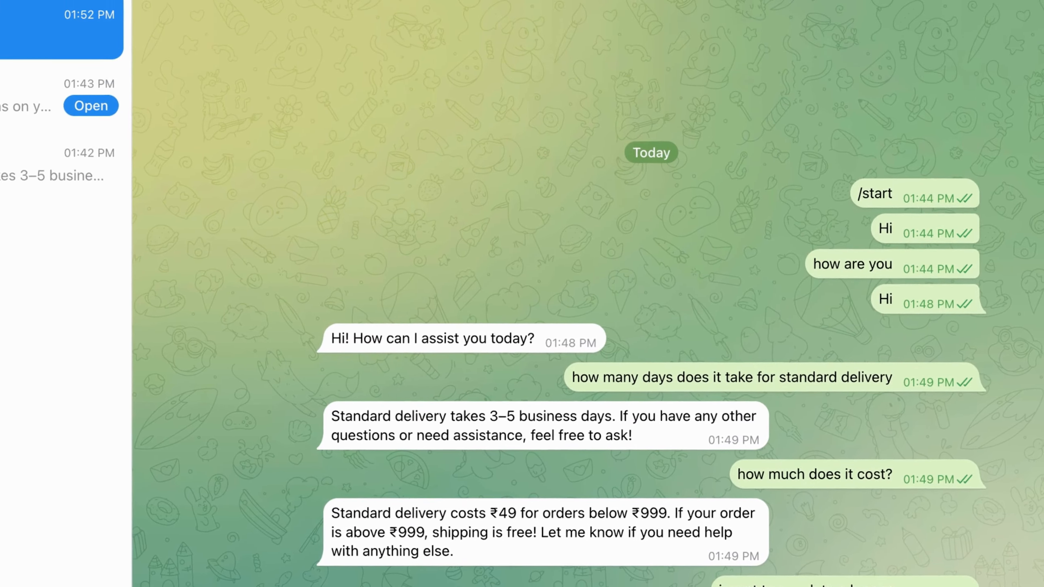